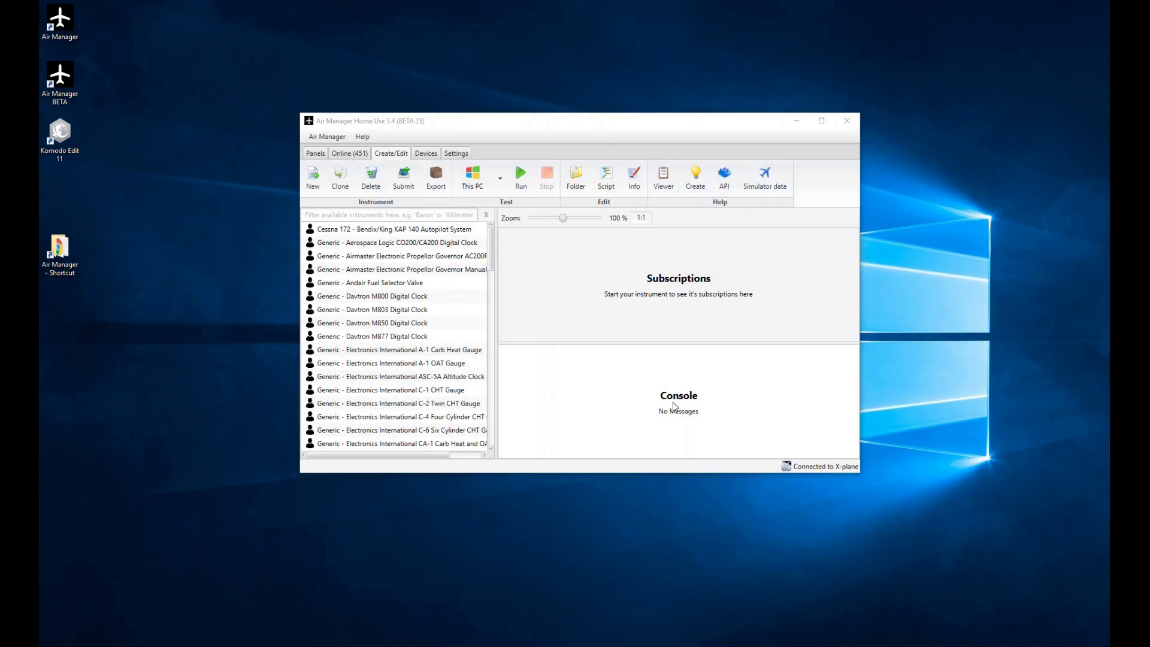
# Move the Air Manager main window slightly up and to the left on the desktop
pyautogui.moveTo(674, 406)
pyautogui.moveTo(547, 126); pyautogui.dragTo(527, 124)
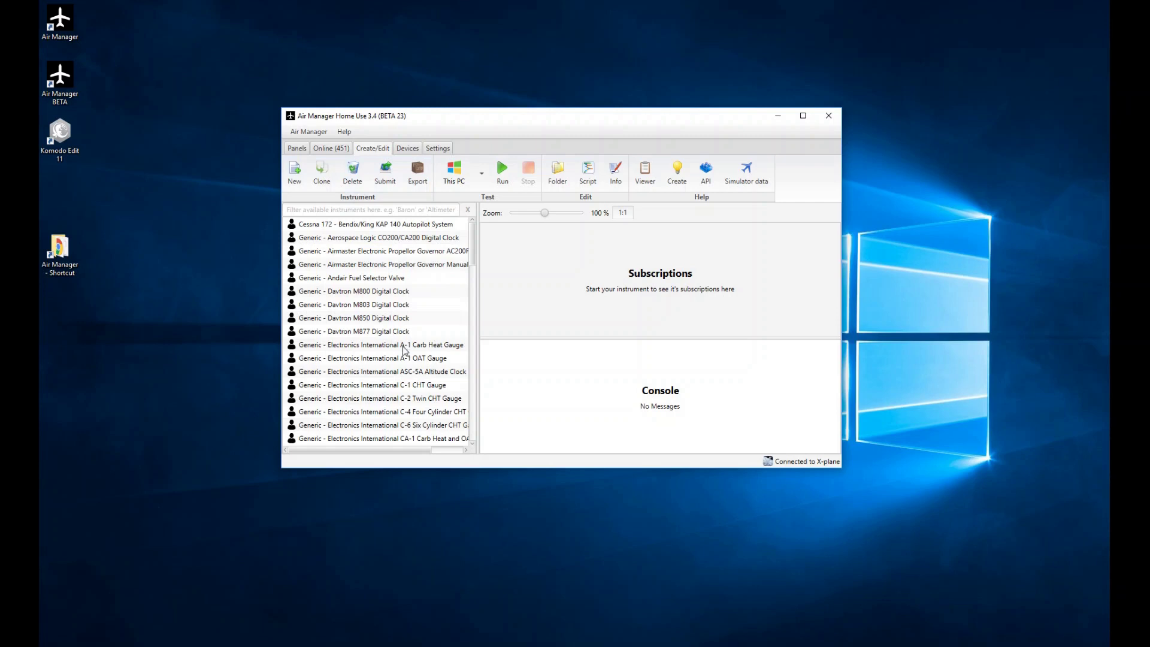
# Create a new instrument with aircraft Generic, type API Tutorial, the author's name, marked personal
pyautogui.click(296, 171)
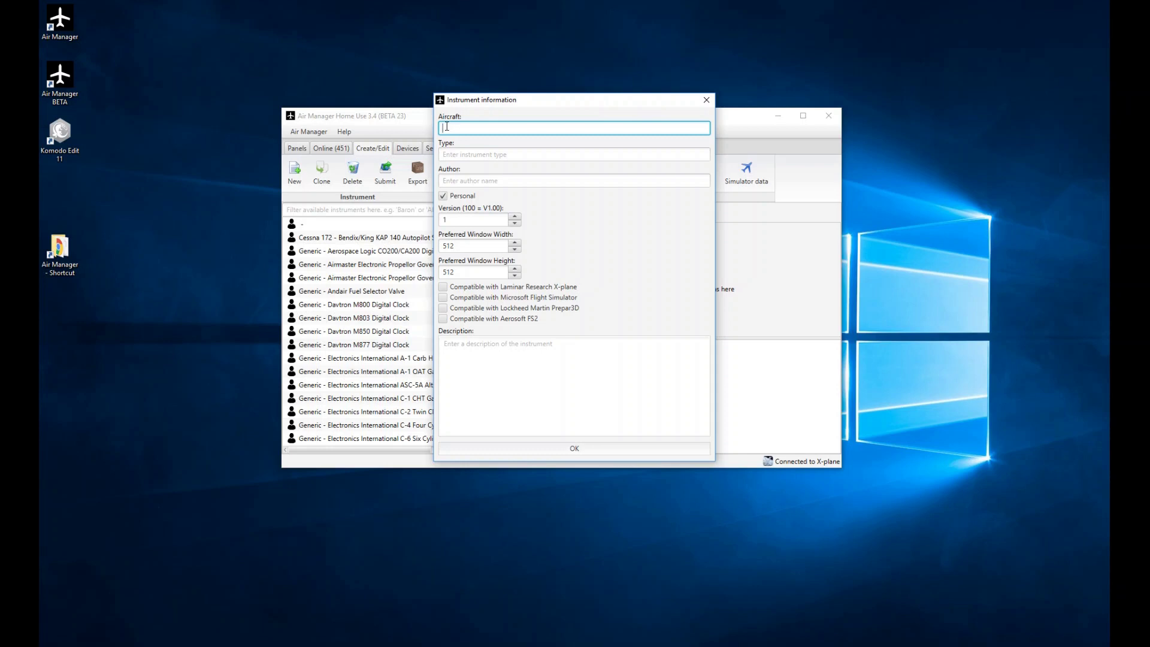
pyautogui.write('Generi')
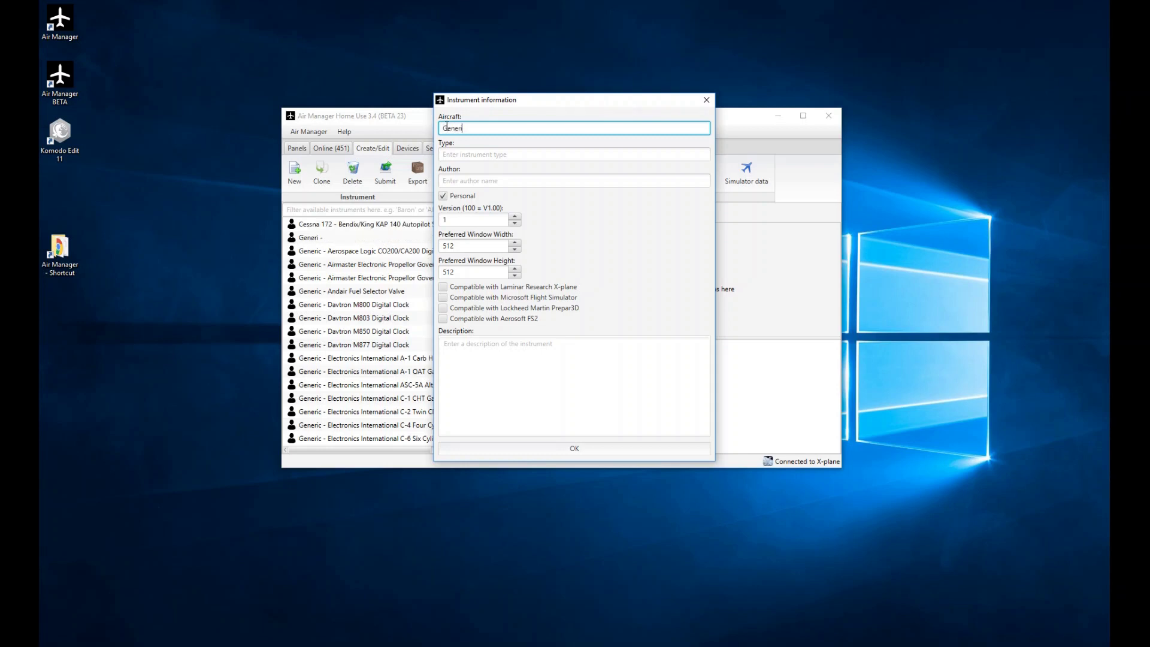
pyautogui.write('c')
pyautogui.click(509, 154)
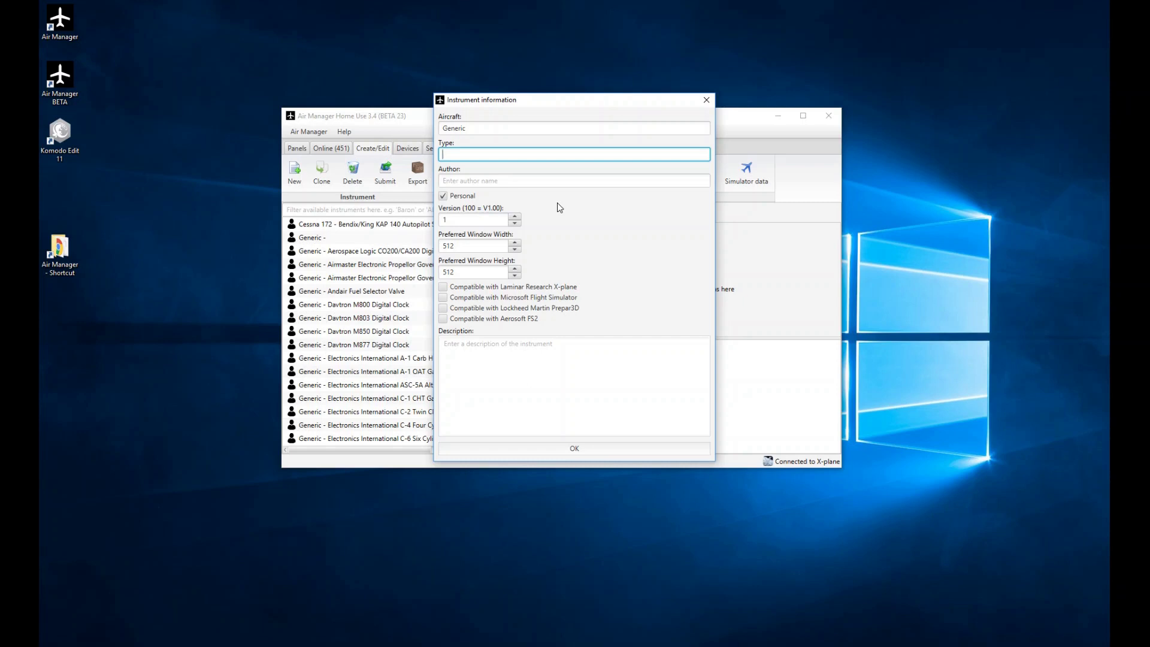
pyautogui.write('API Tutorial')
pyautogui.press('Tab')
pyautogui.write('Tony')
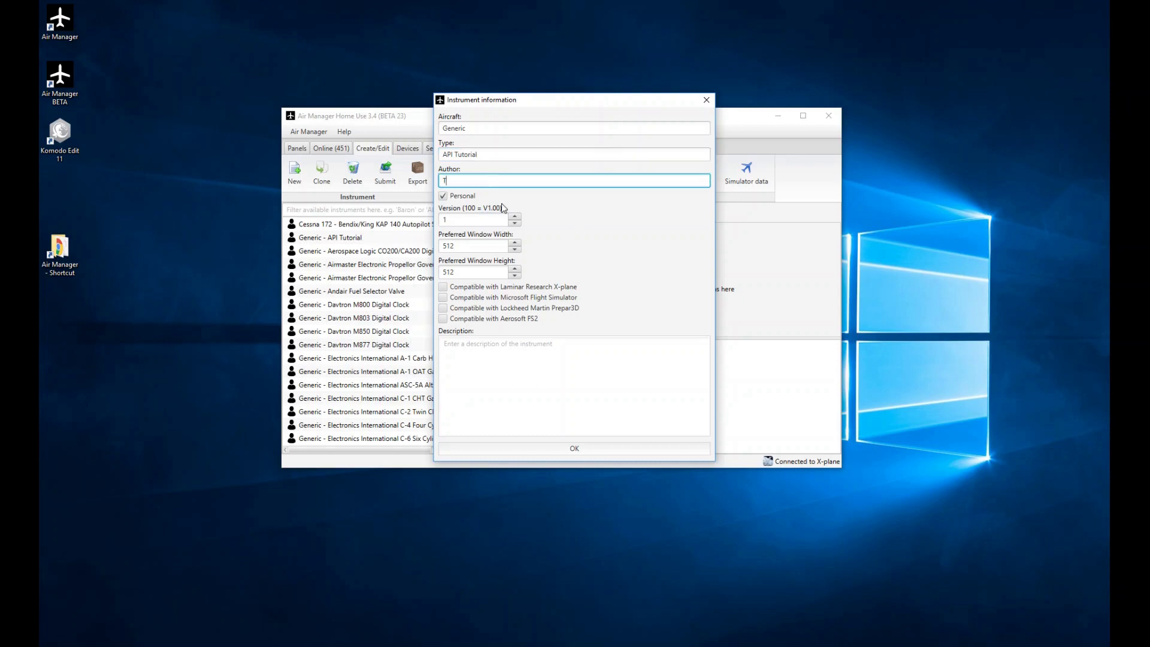
pyautogui.click(459, 220)
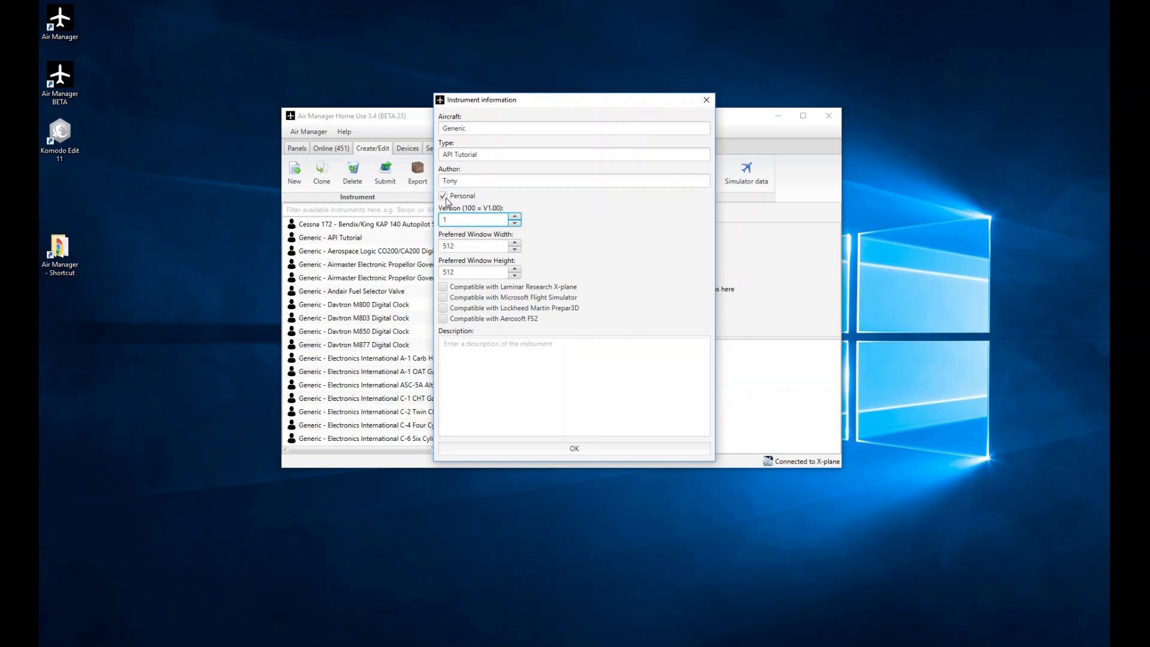
pyautogui.click(442, 196)
# Set version 100 and preferred window width and height both to 200
pyautogui.write('00')
pyautogui.press('Tab')
pyautogui.write('200')
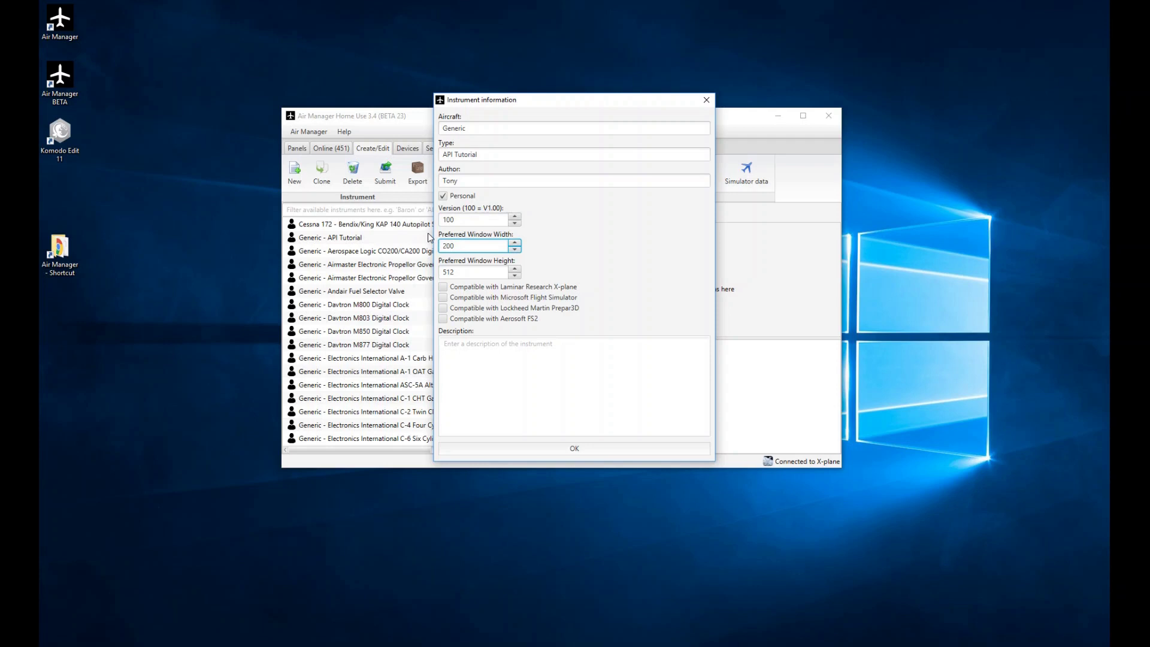
pyautogui.press('Tab')
pyautogui.write('200')
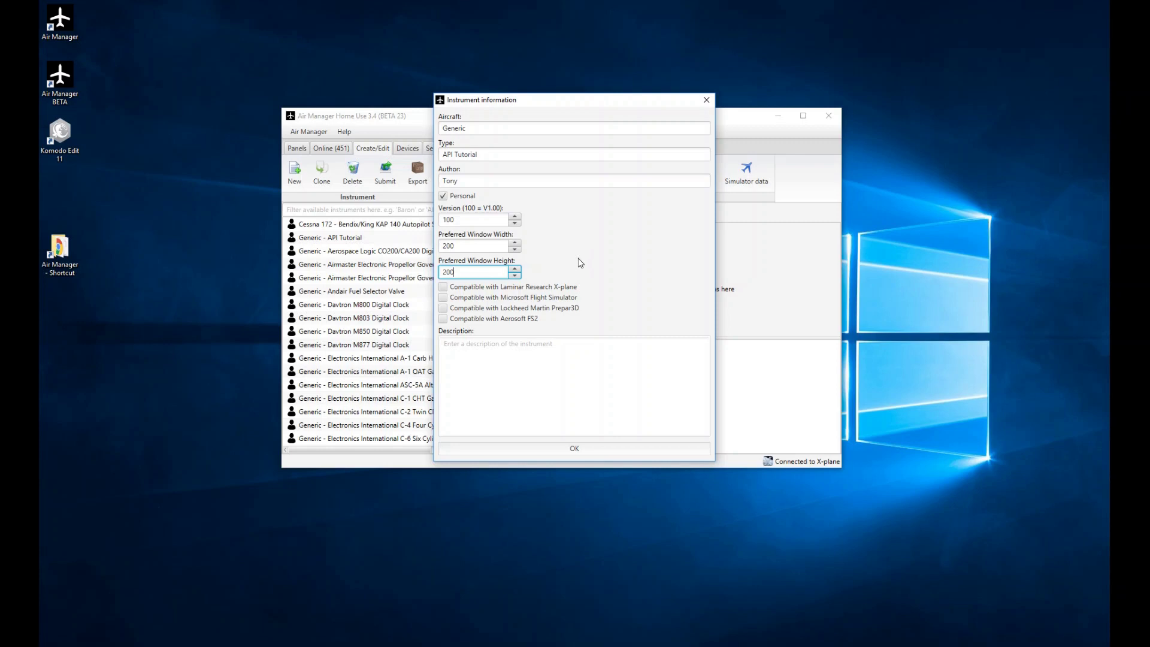
# Recheck the width and height fields, then tick 'Compatible with Laminar Research X-plane'
pyautogui.click(473, 244)
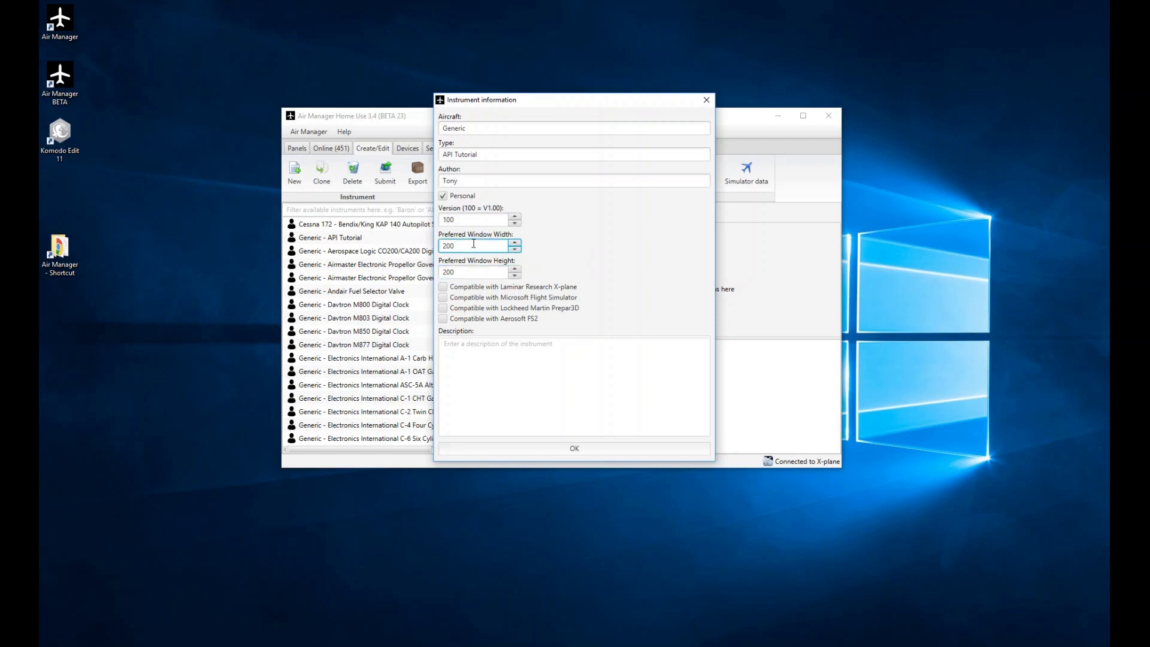
pyautogui.click(465, 271)
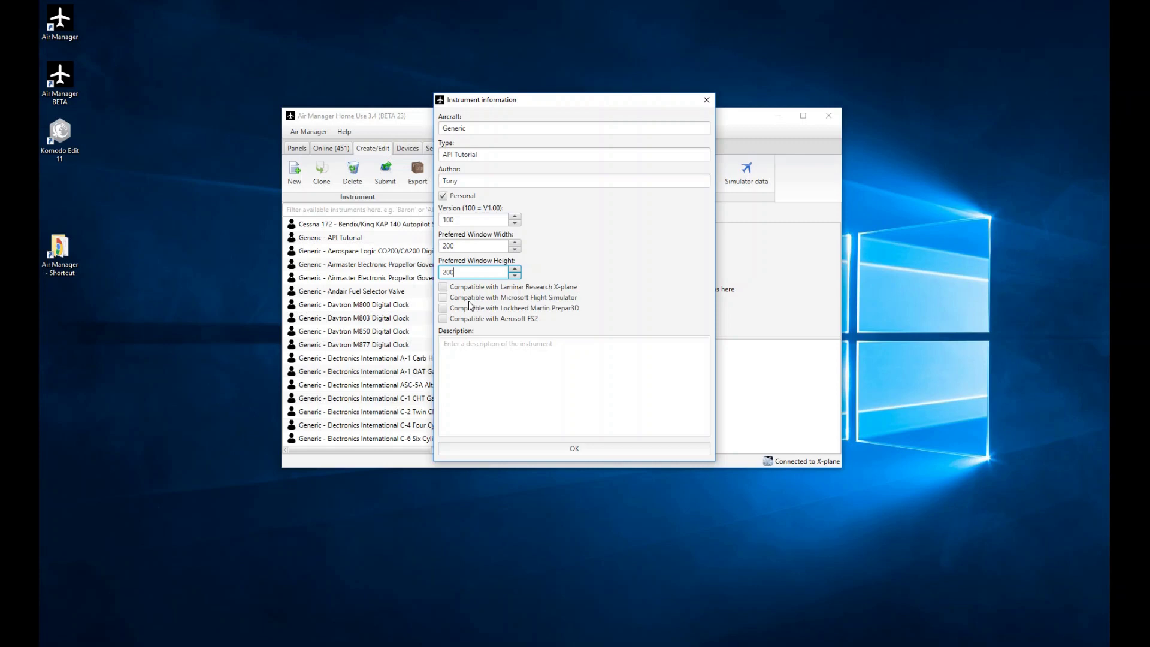
pyautogui.click(460, 246)
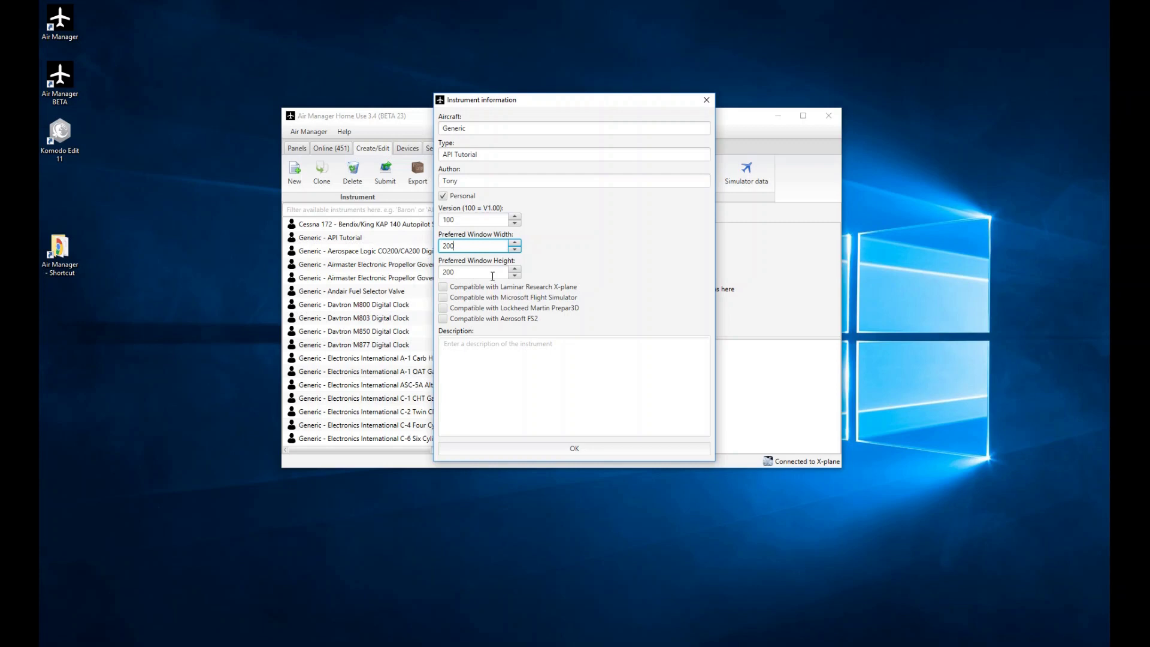
pyautogui.click(443, 247)
pyautogui.click(444, 287)
# Enter 'Test' as the description and confirm the instrument information with OK
pyautogui.click(466, 362)
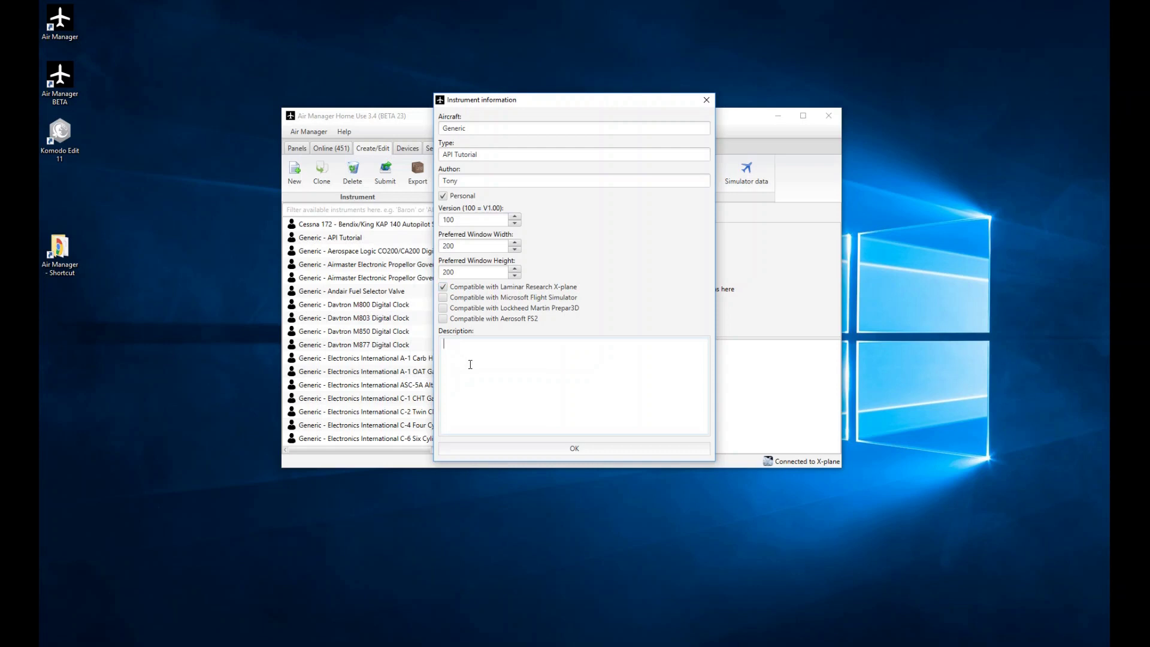
pyautogui.write('Test.')
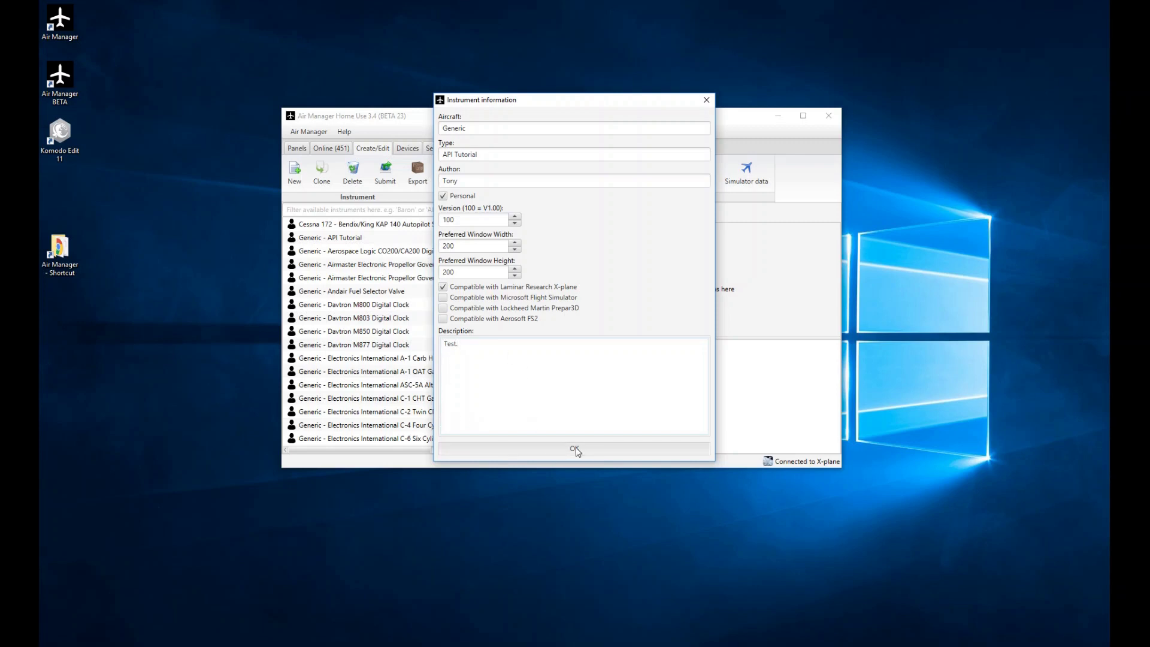
pyautogui.click(575, 449)
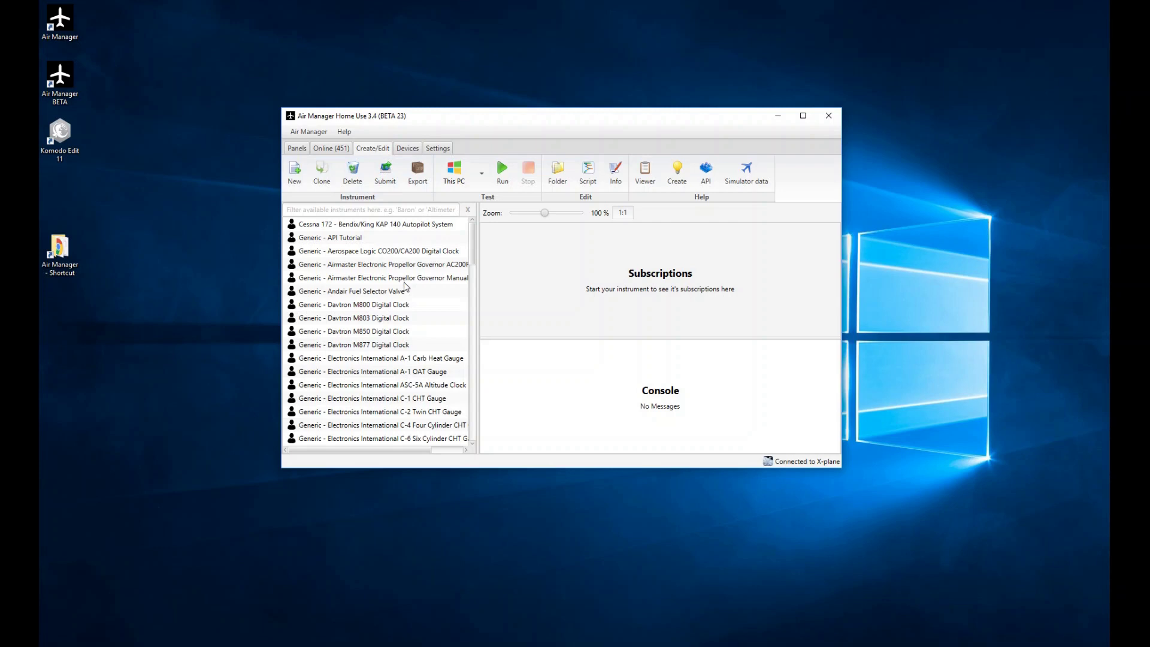
pyautogui.click(351, 238)
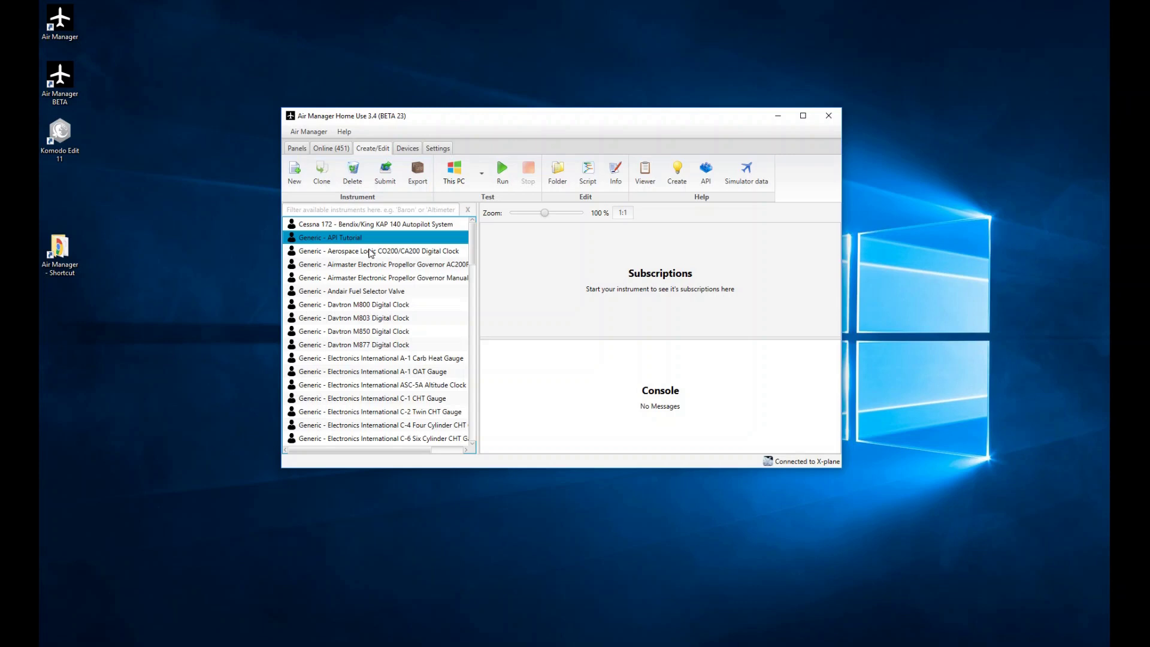
# Browse several listed instruments, reselect API Tutorial, and open the Air Manager application menu
pyautogui.click(344, 255)
pyautogui.click(352, 287)
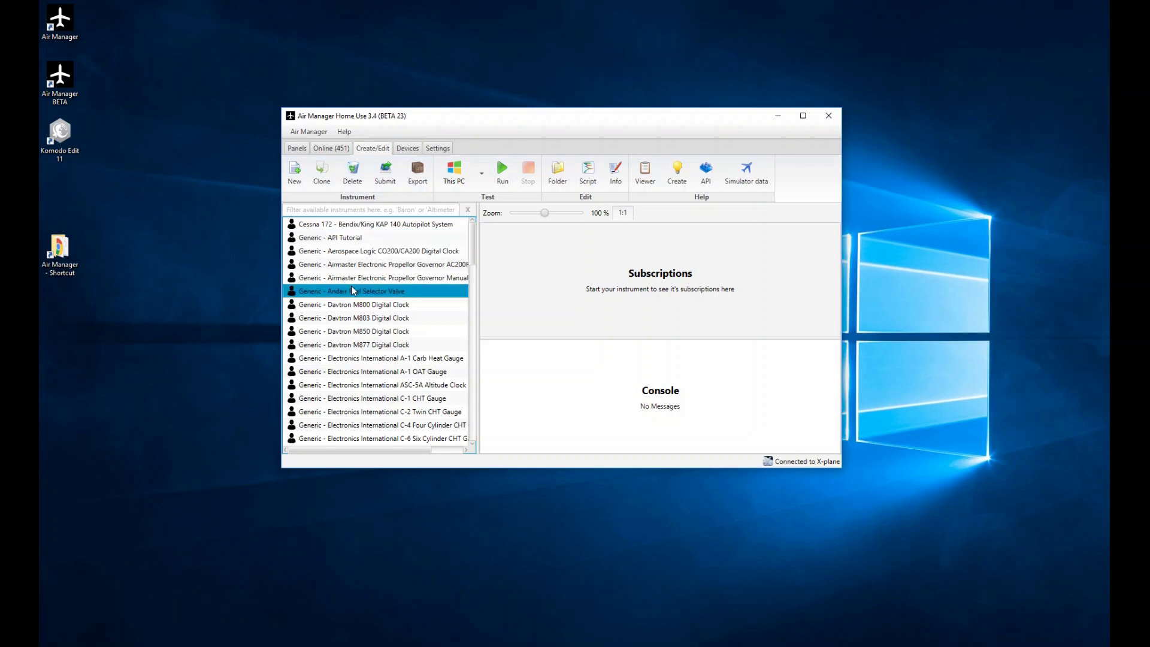
pyautogui.click(355, 306)
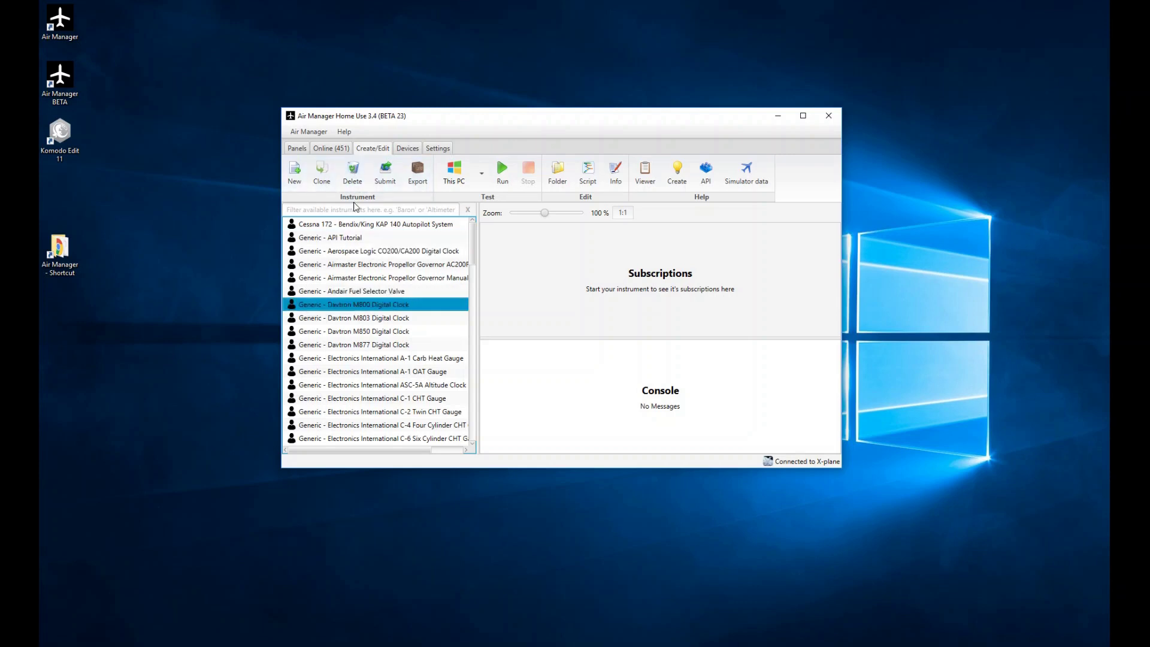
pyautogui.click(371, 238)
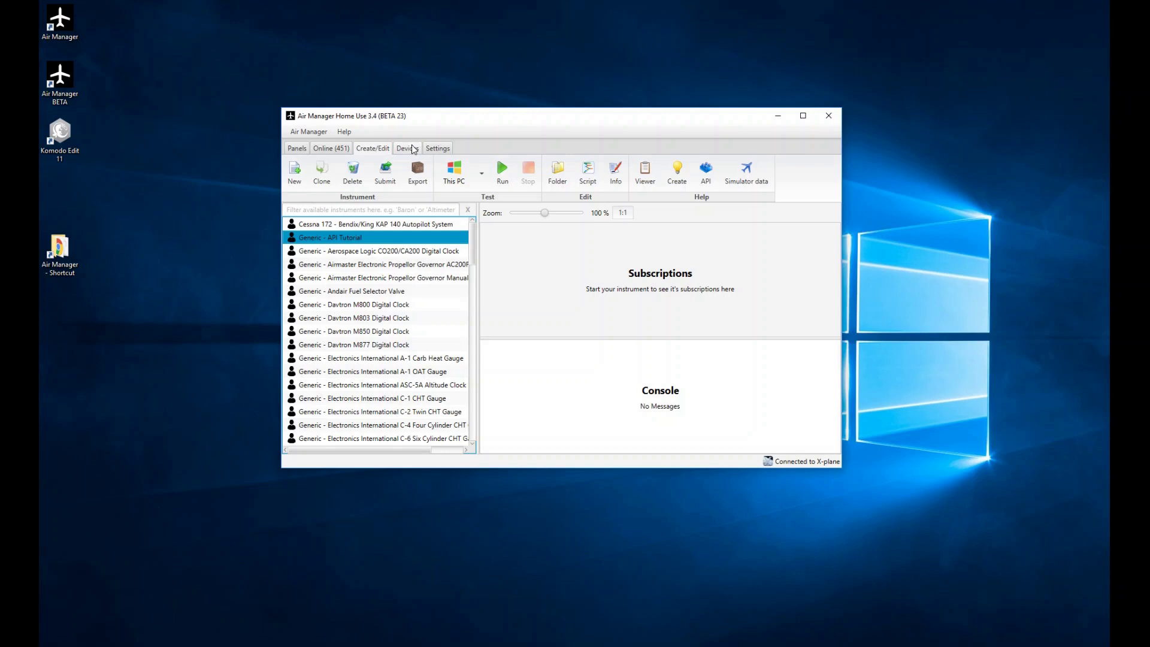
pyautogui.click(303, 134)
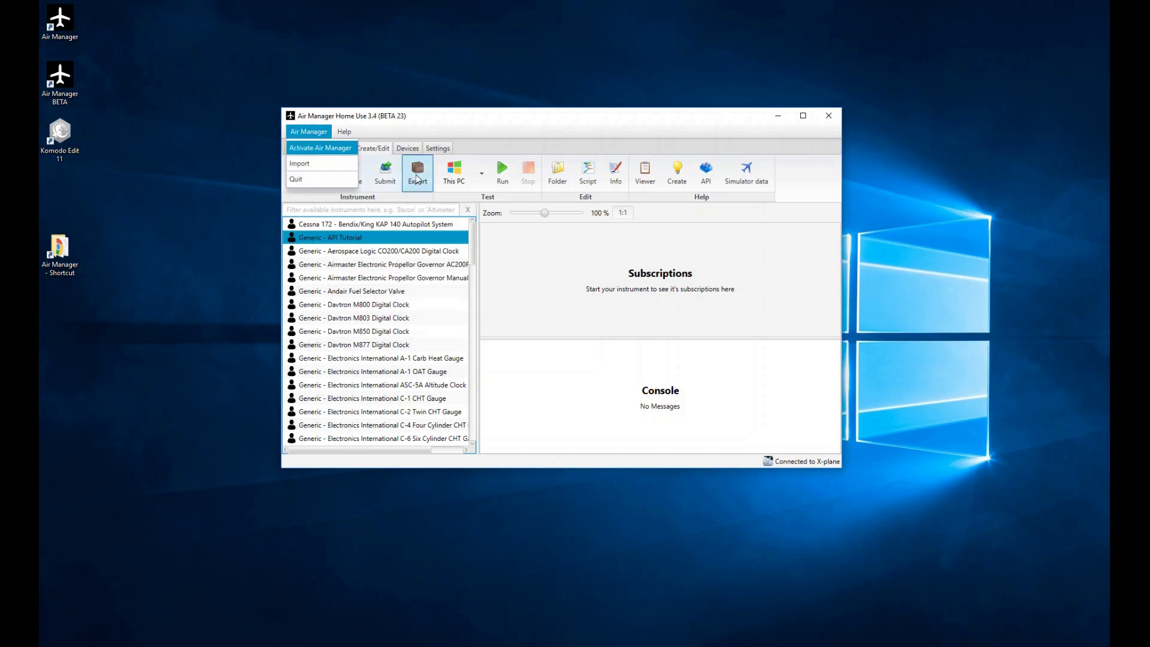
# Dismiss the Air Manager application menu
pyautogui.click(307, 133)
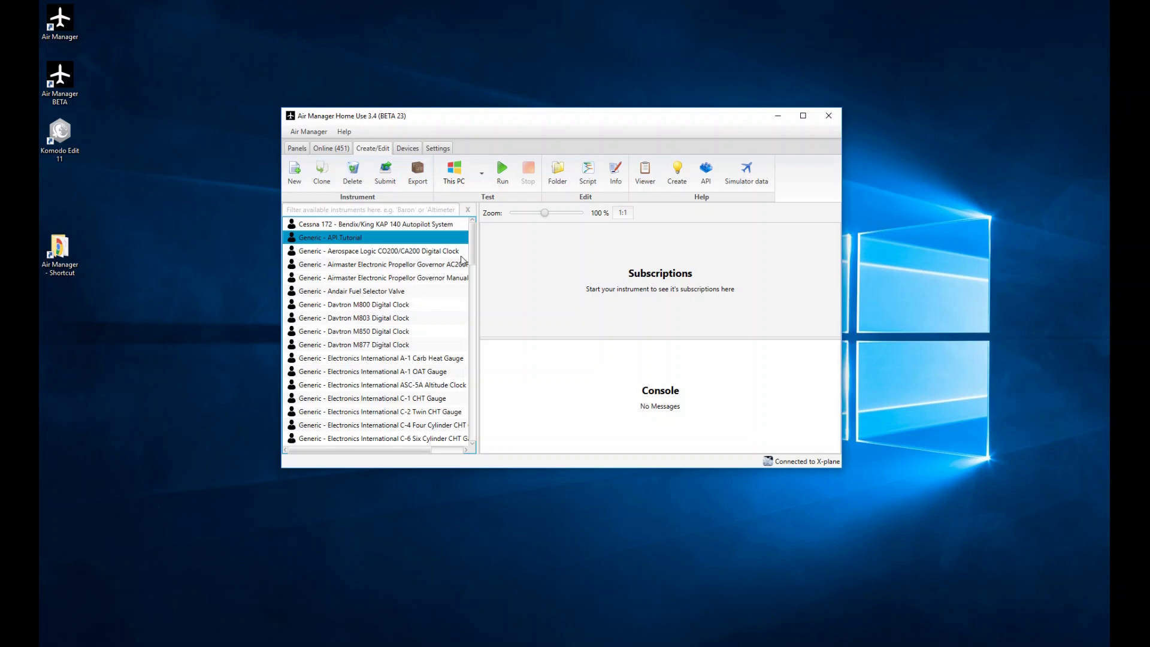
pyautogui.click(484, 177)
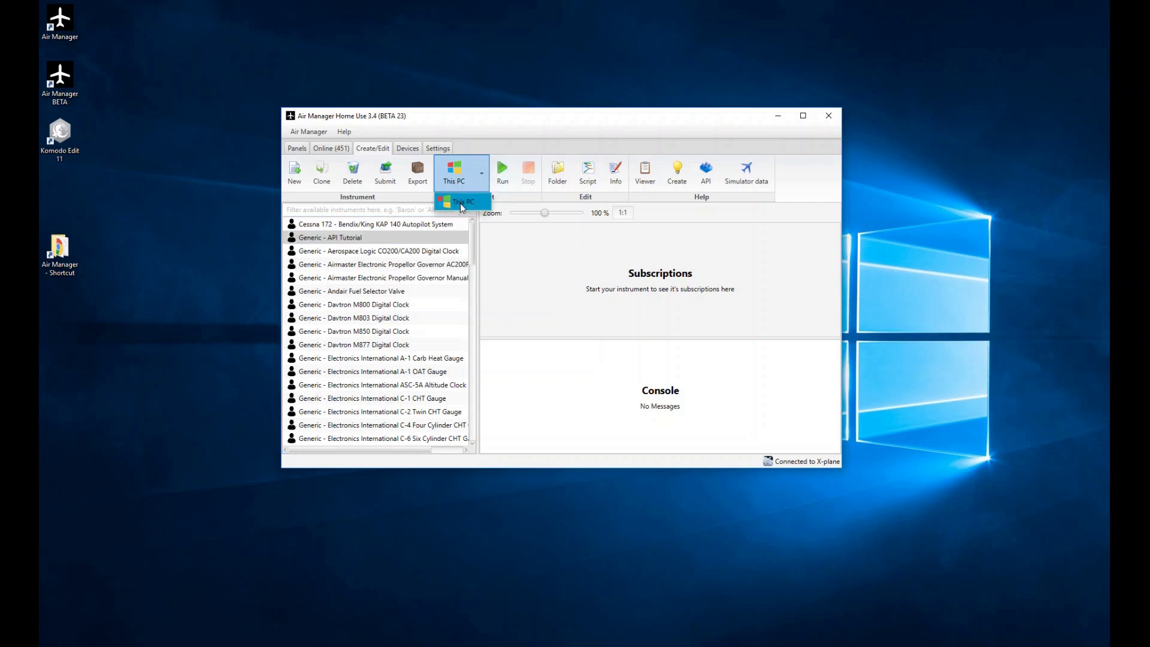
pyautogui.click(483, 176)
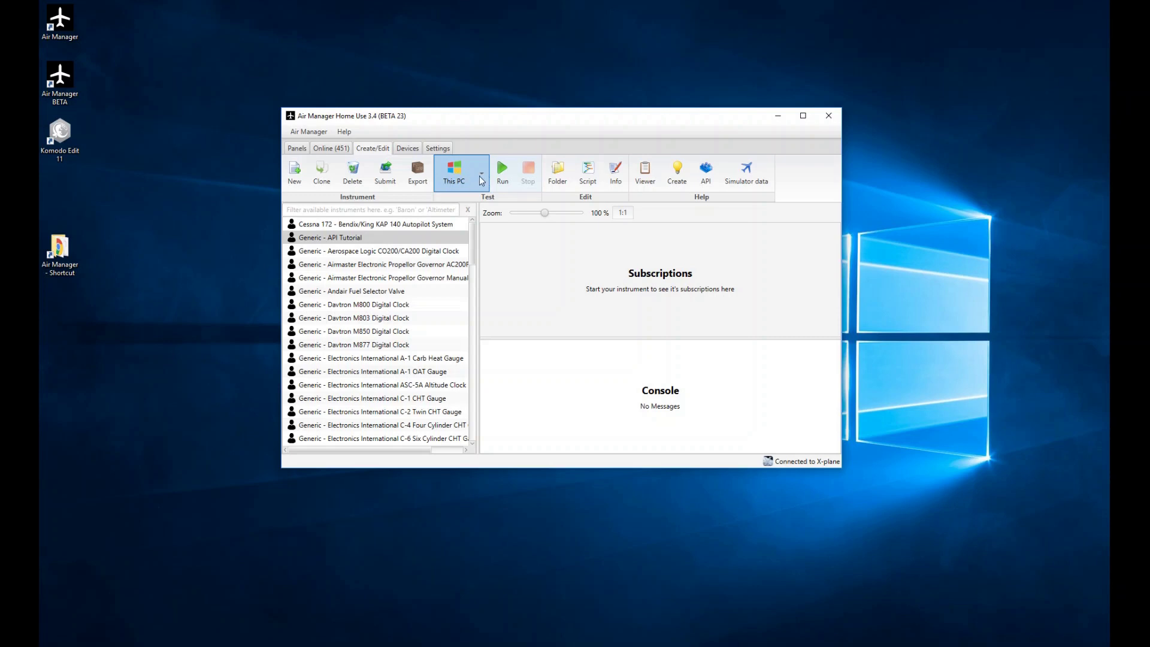
pyautogui.click(482, 177)
pyautogui.click(483, 175)
pyautogui.click(482, 174)
pyautogui.click(483, 175)
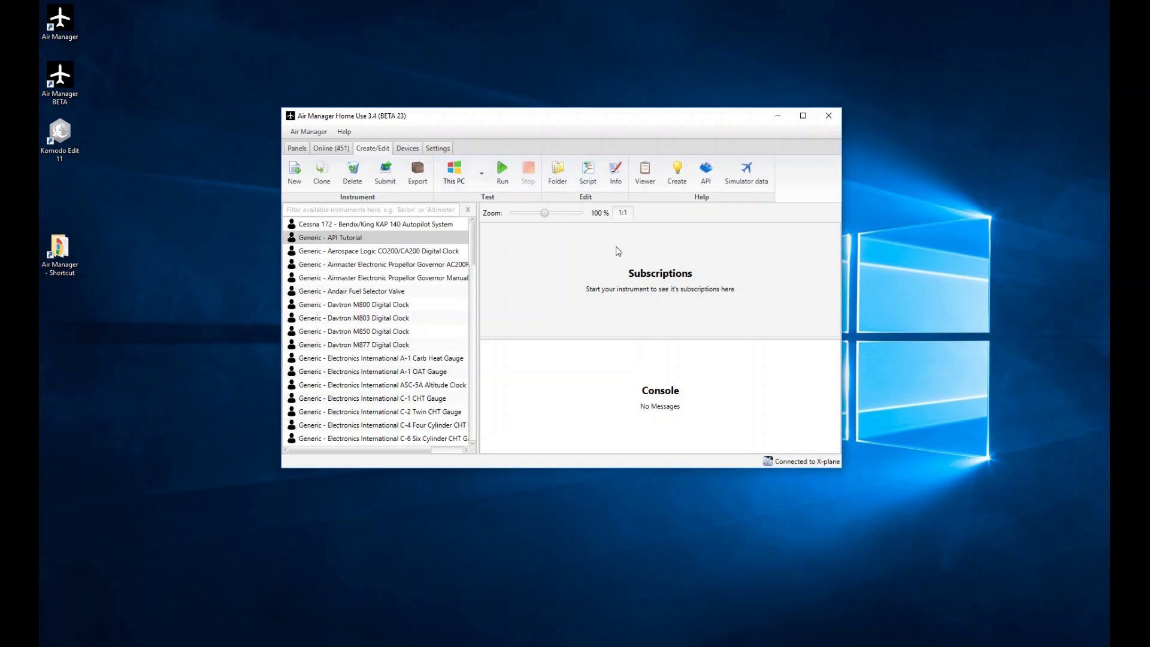
# Select Generic - API Tutorial and run it as a blank white window
pyautogui.click(343, 249)
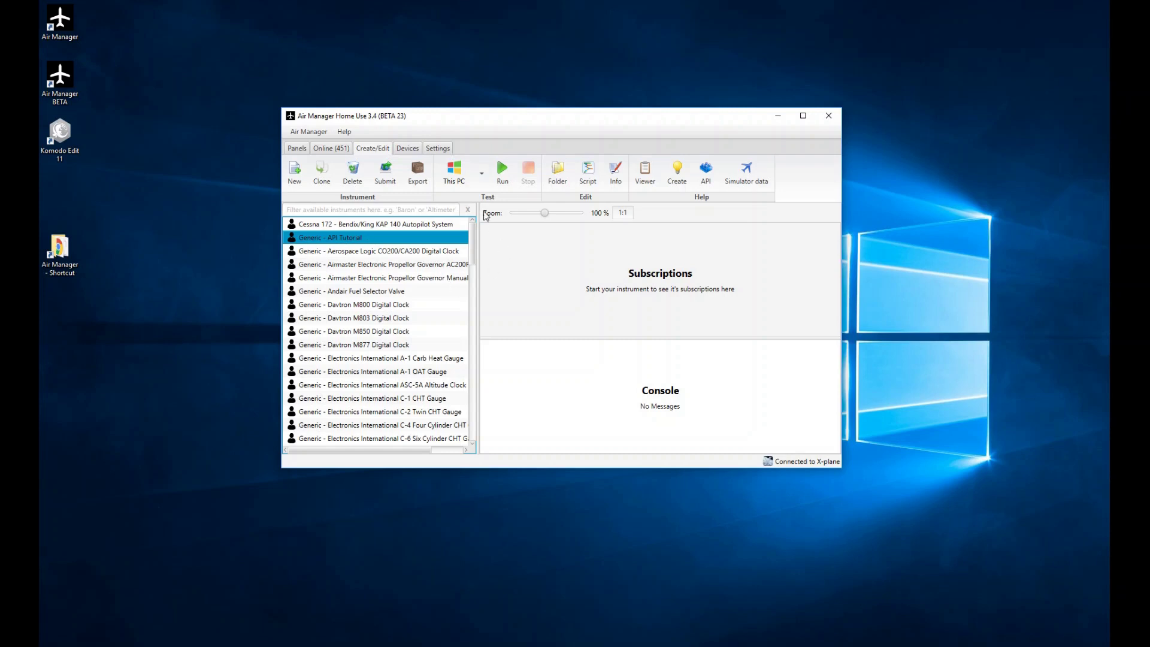
pyautogui.click(502, 174)
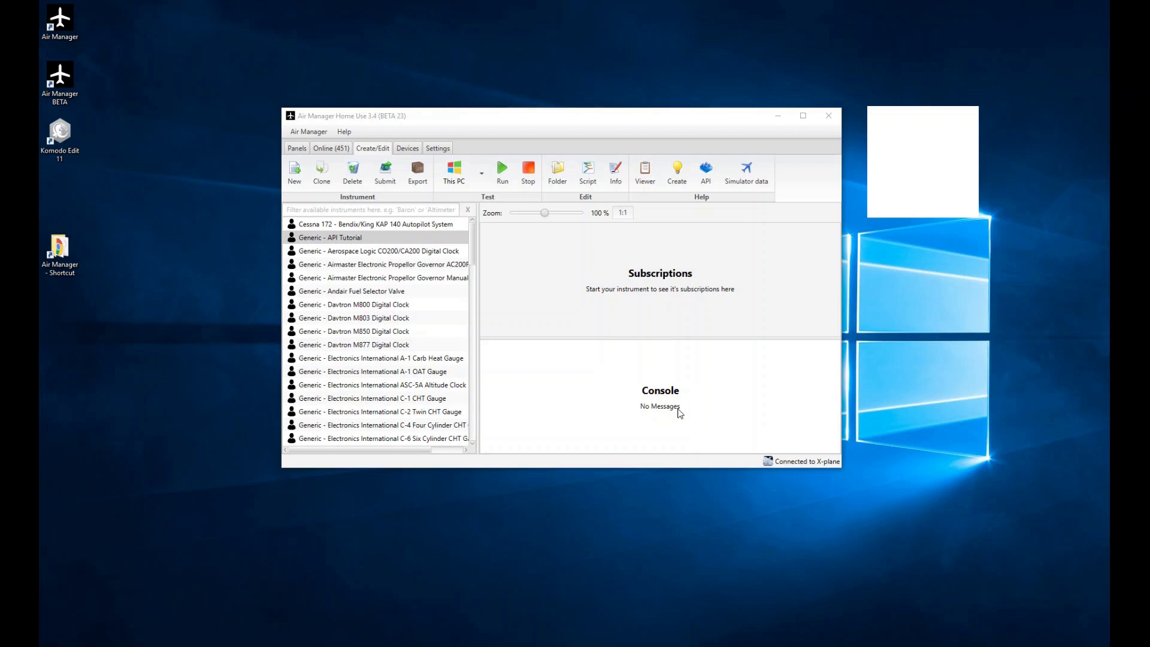
pyautogui.moveTo(680, 413)
pyautogui.moveTo(657, 346)
# Change the preferred window width from 200 to 400 in the instrument information
pyautogui.click(617, 173)
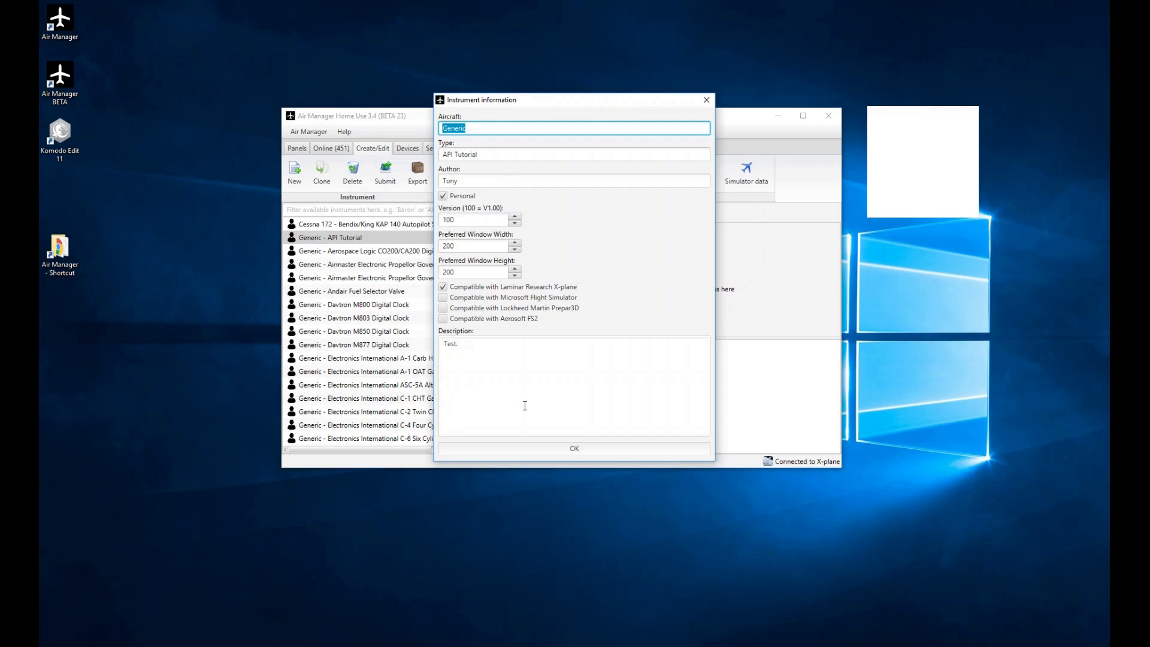
pyautogui.doubleClick(460, 246)
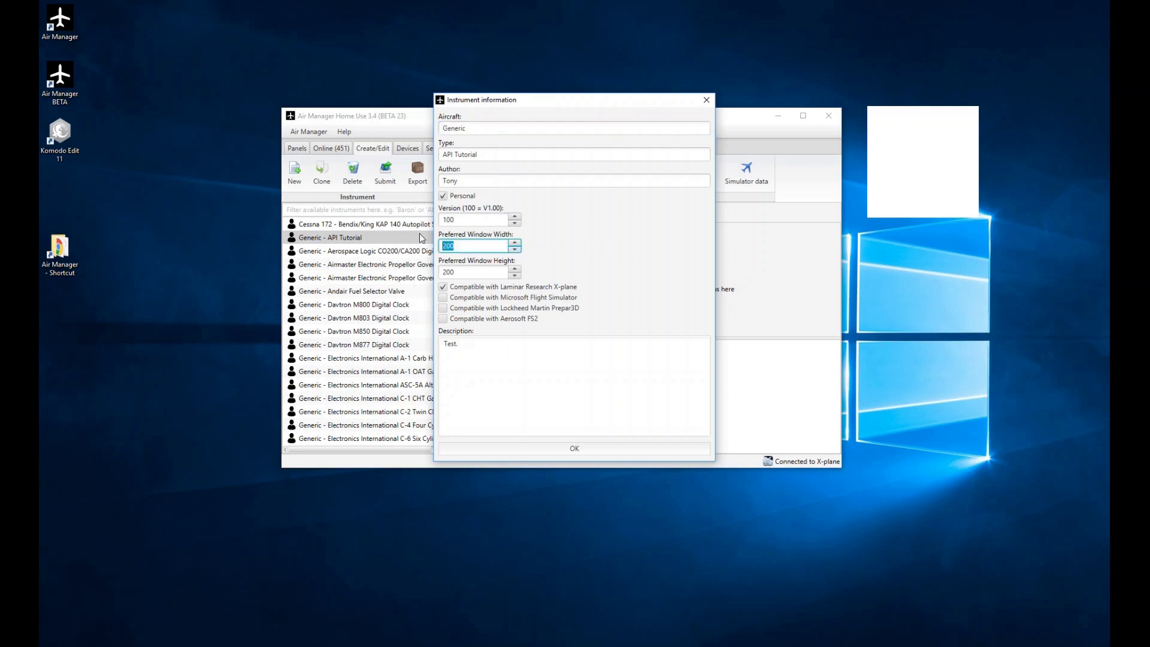
pyautogui.write('400')
# Confirm the 400 width with OK and stop the running instrument
pyautogui.click(573, 448)
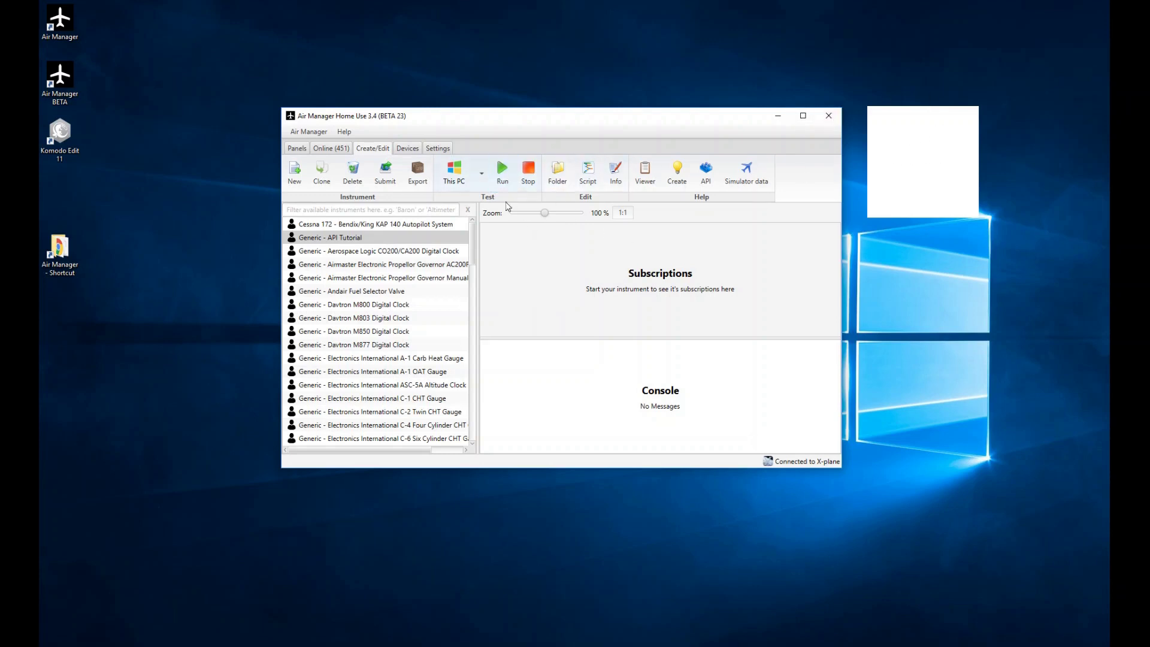
pyautogui.click(528, 171)
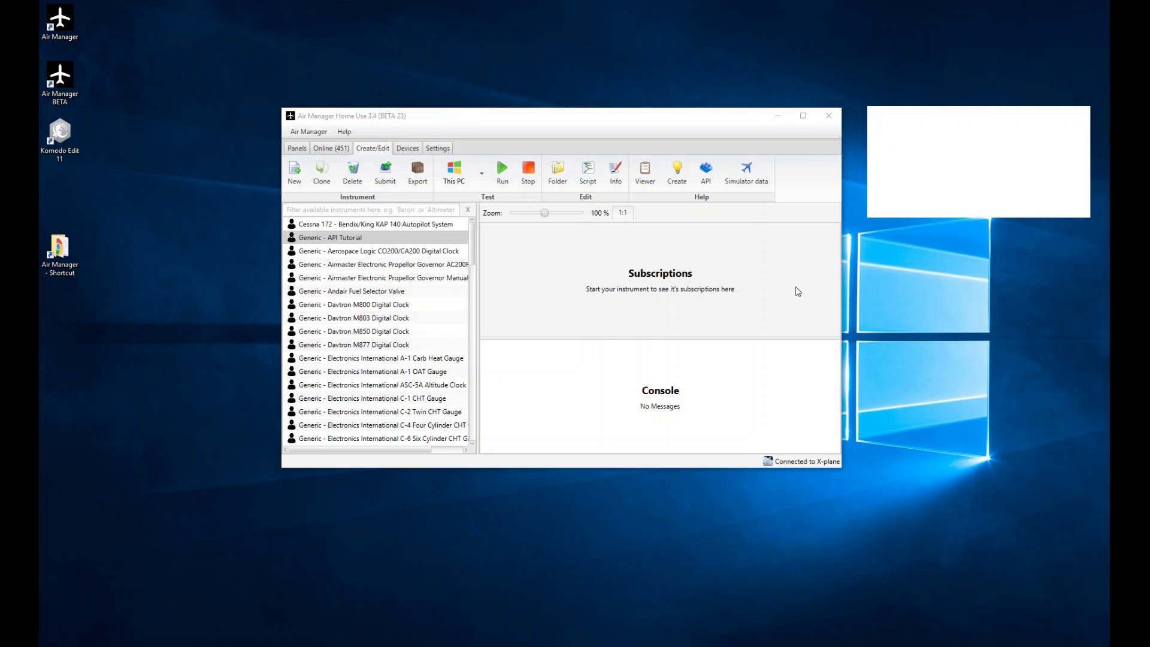
# Lower the API Tutorial's preferred window width from 400, stop the instrument, and reselect it
pyautogui.click(615, 172)
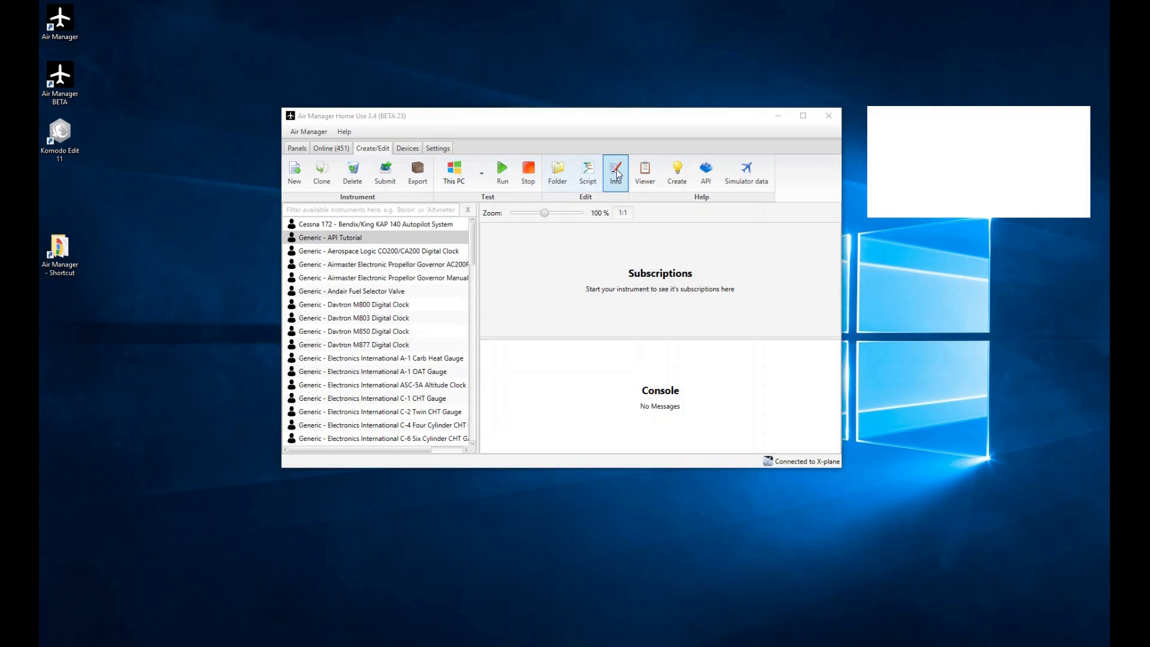
pyautogui.doubleClick(465, 245)
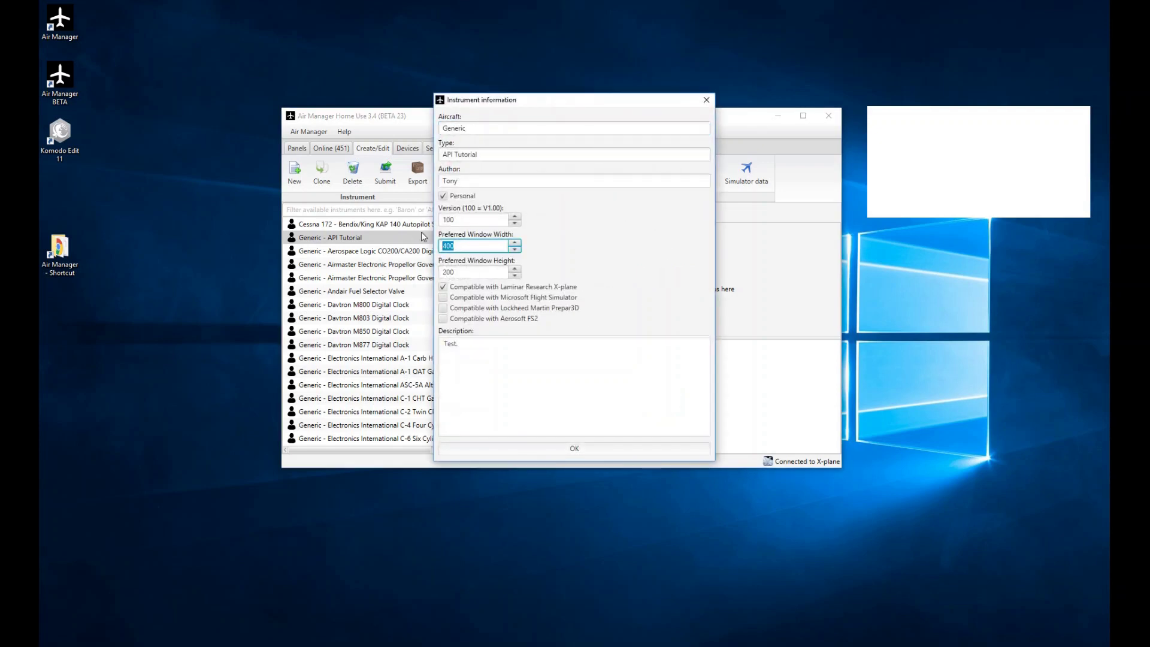
pyautogui.write('2')
pyautogui.click(573, 450)
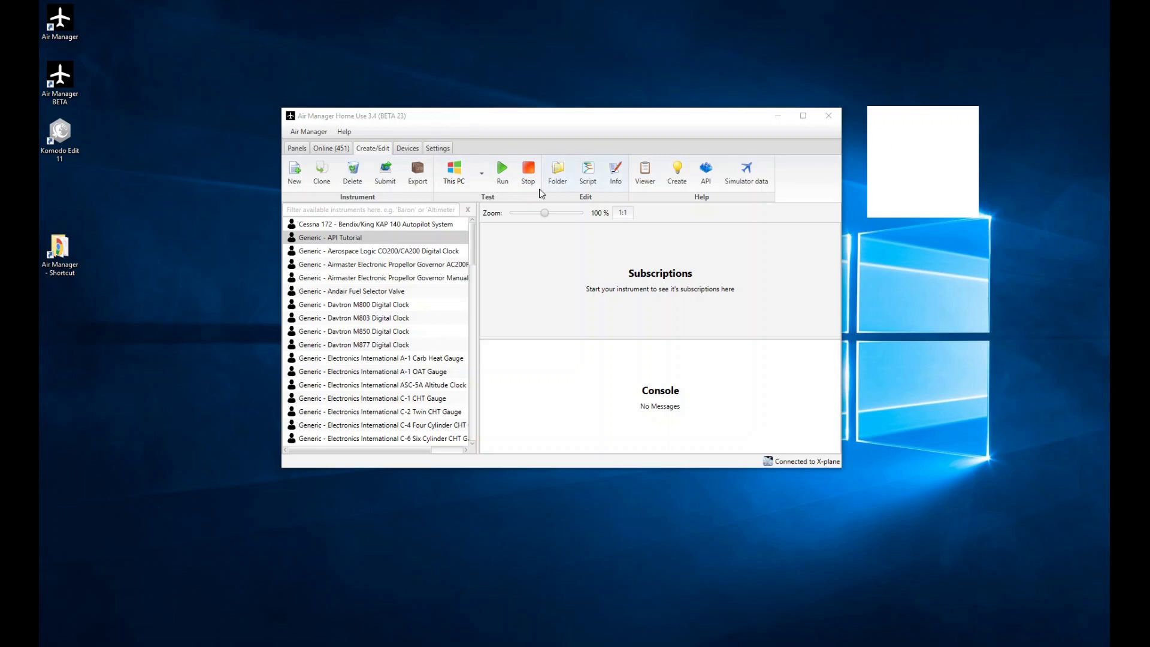
pyautogui.click(527, 173)
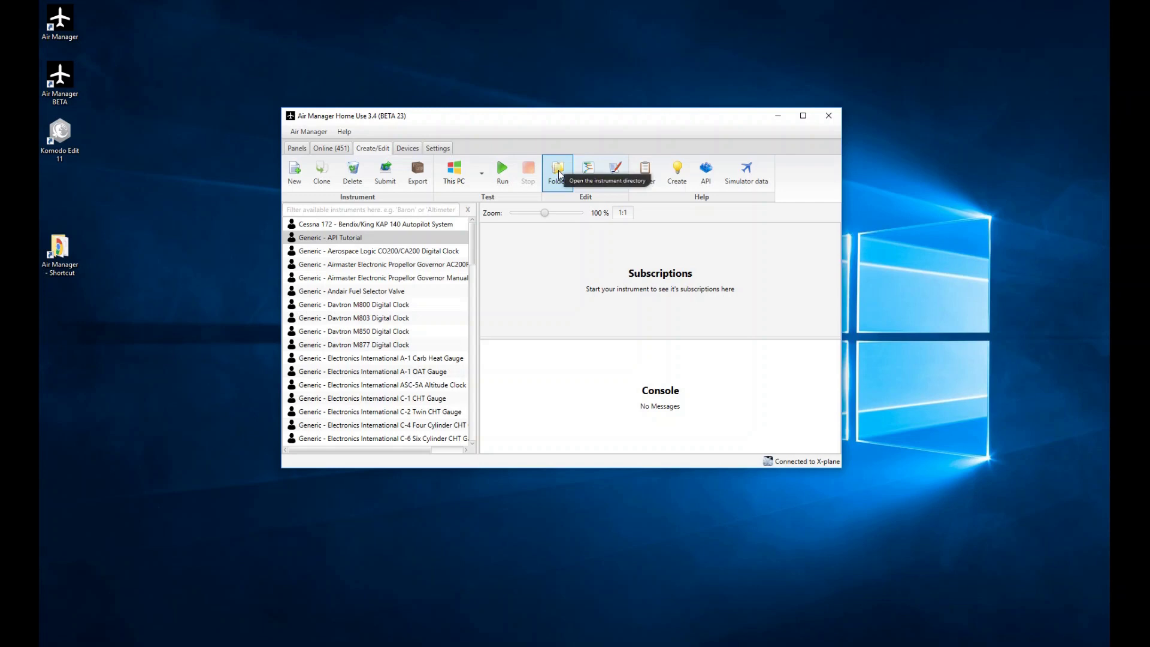
pyautogui.click(345, 239)
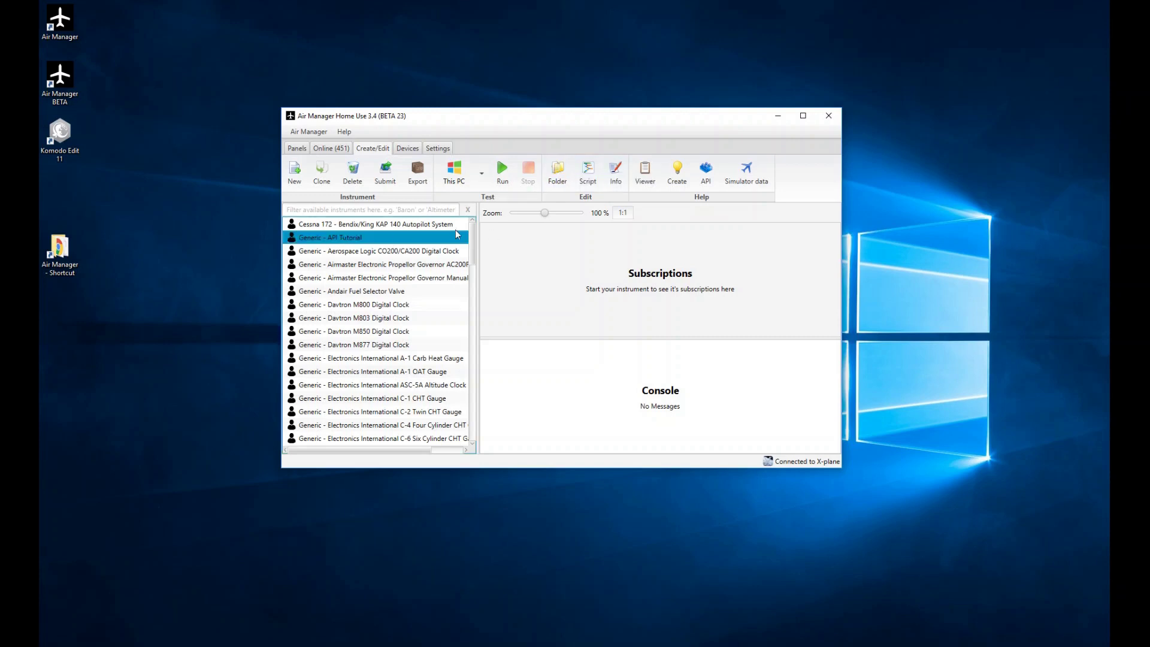
# Open the API Tutorial folder, move Explorer lower, and check the info file's 556-byte size
pyautogui.click(563, 173)
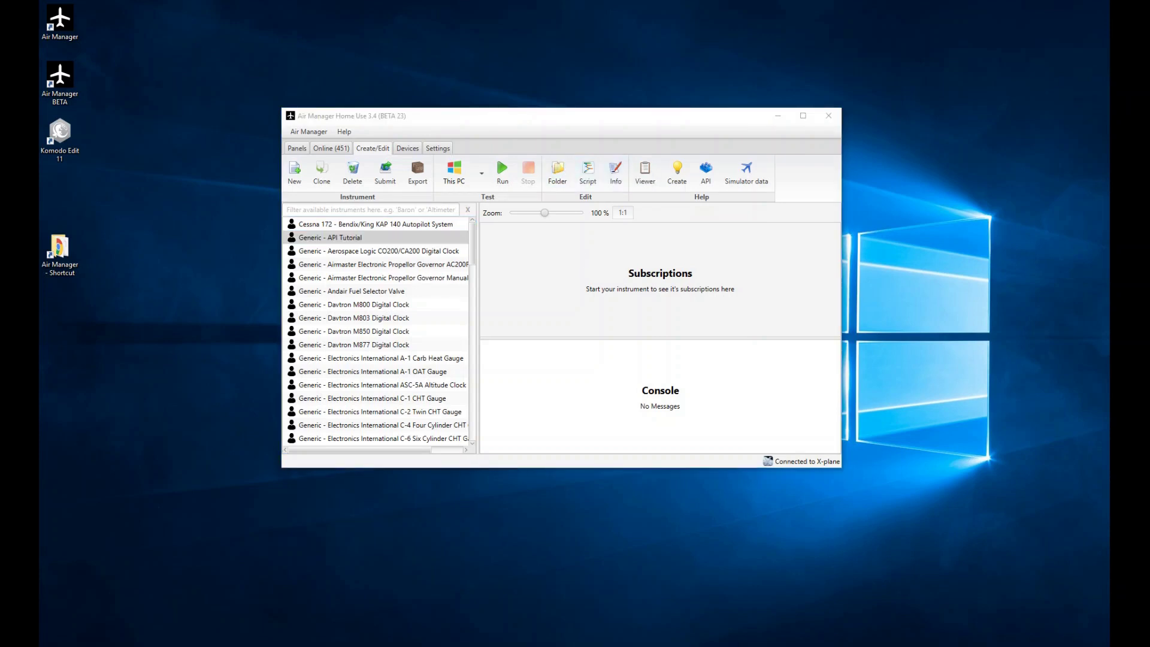
pyautogui.moveTo(328, 224); pyautogui.dragTo(785, 157)
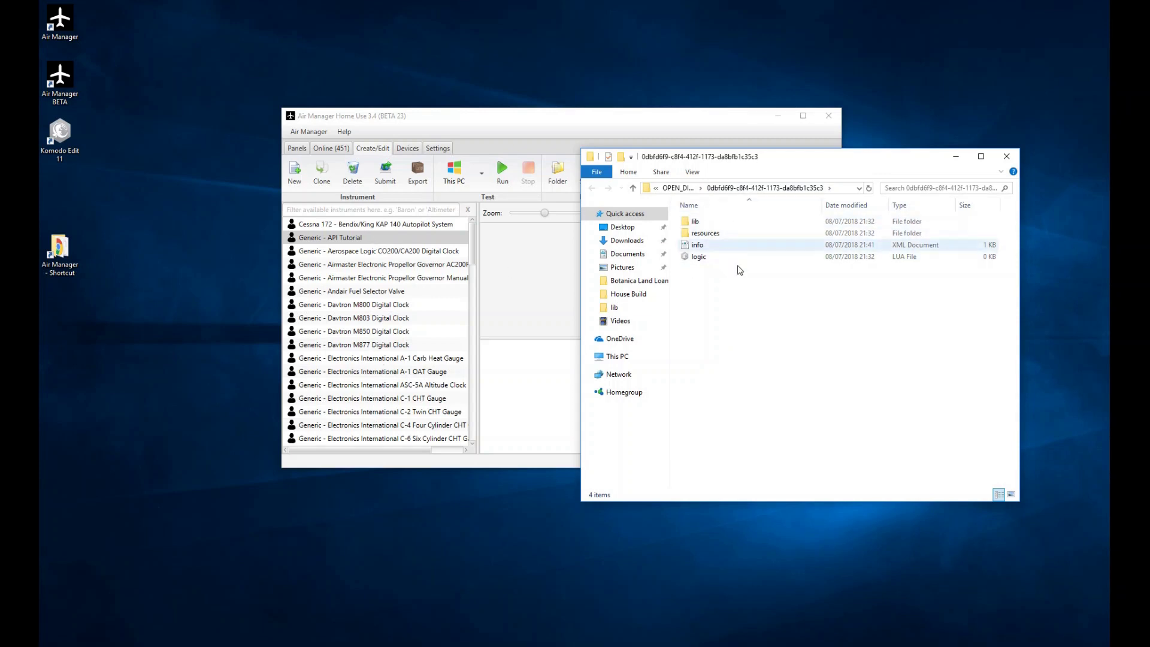
pyautogui.click(702, 264)
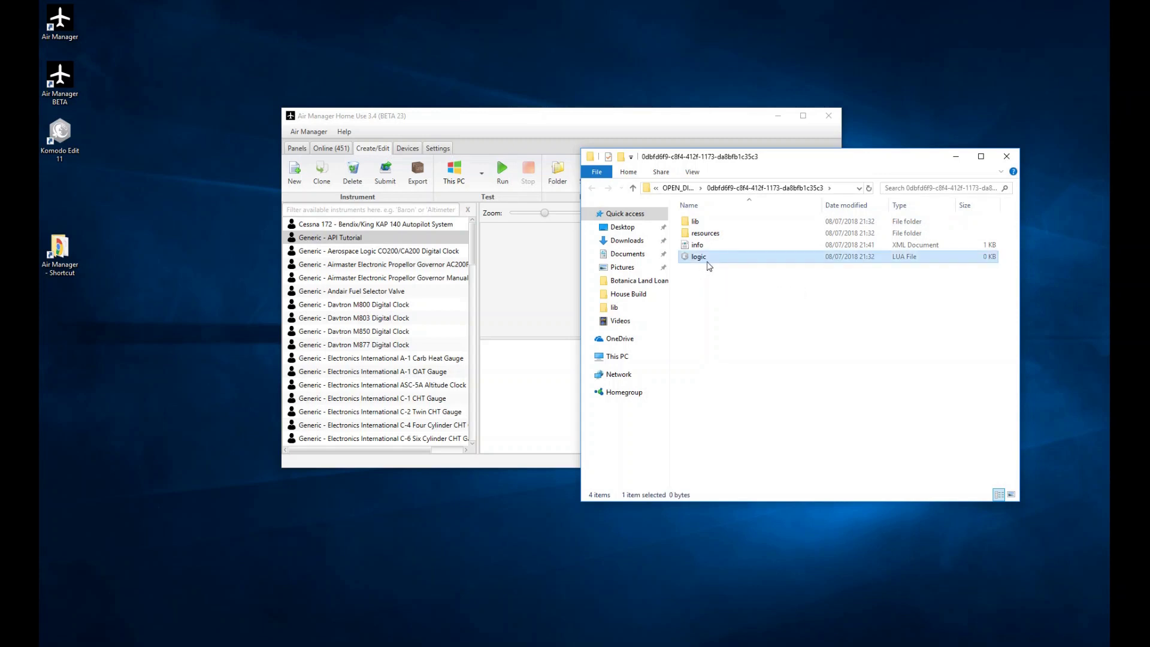
pyautogui.moveTo(747, 163); pyautogui.dragTo(717, 249)
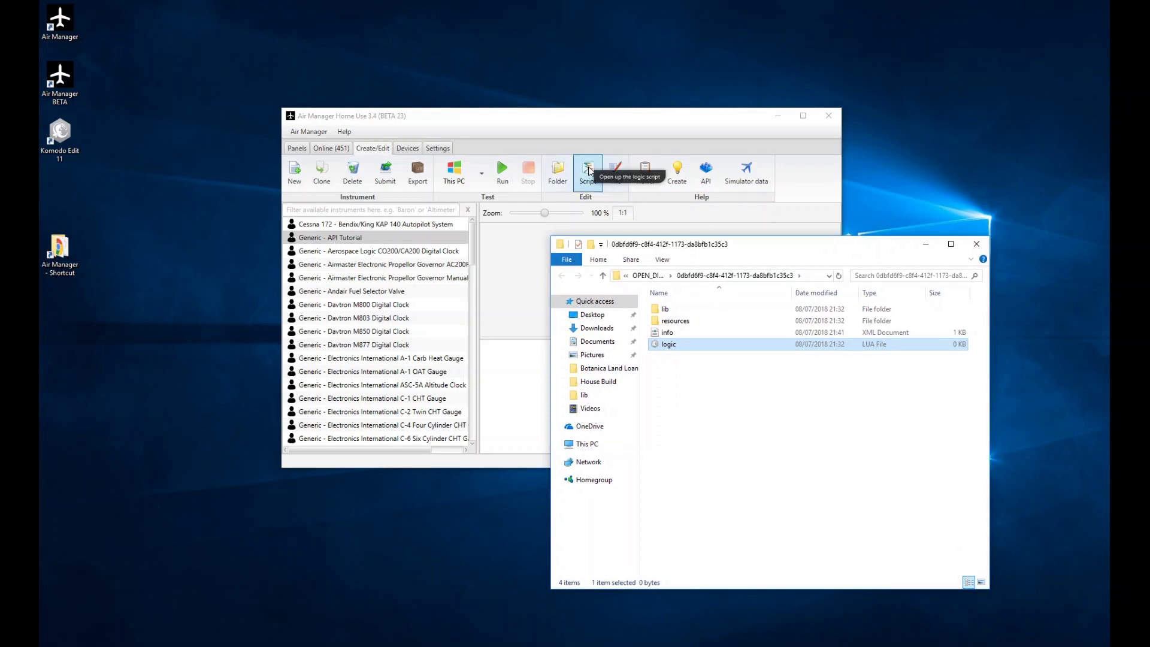
pyautogui.click(589, 171)
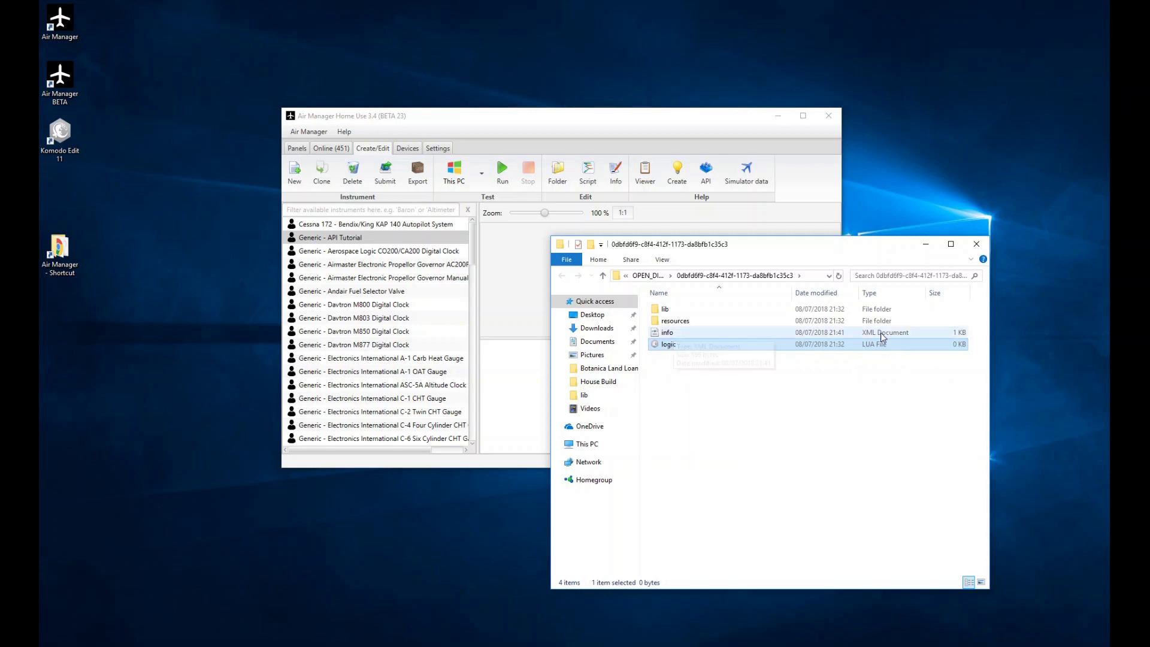
pyautogui.click(673, 334)
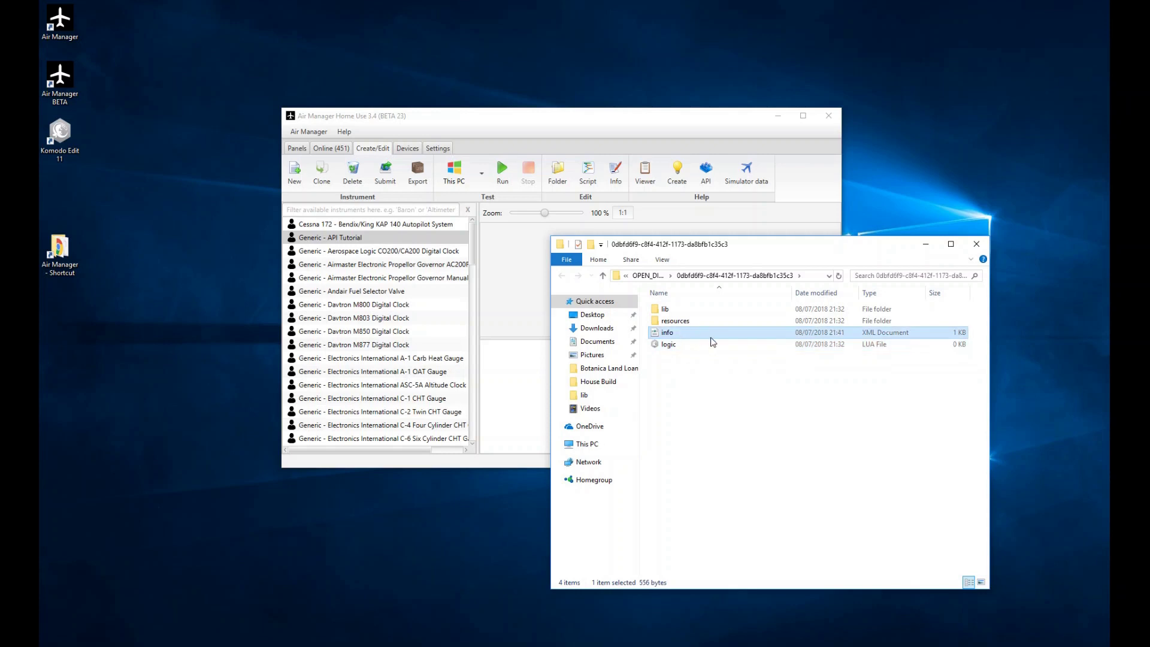
# Open the instrument's resources subfolder in Explorer, confirming it is empty
pyautogui.click(667, 310)
pyautogui.click(675, 322)
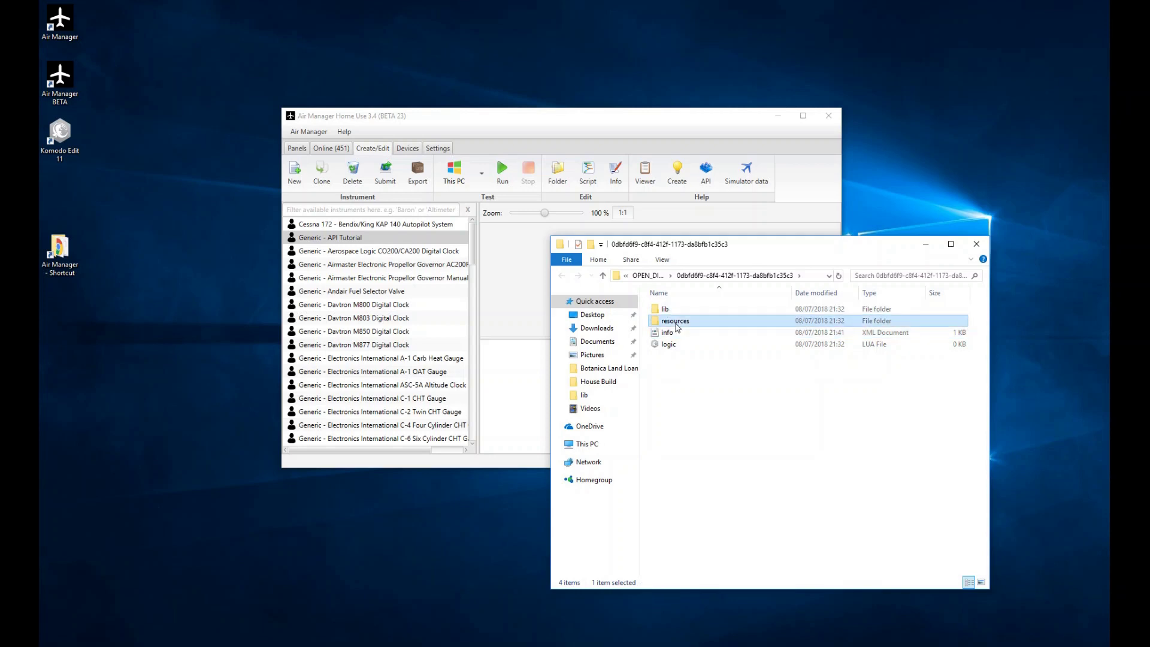
pyautogui.doubleClick(675, 324)
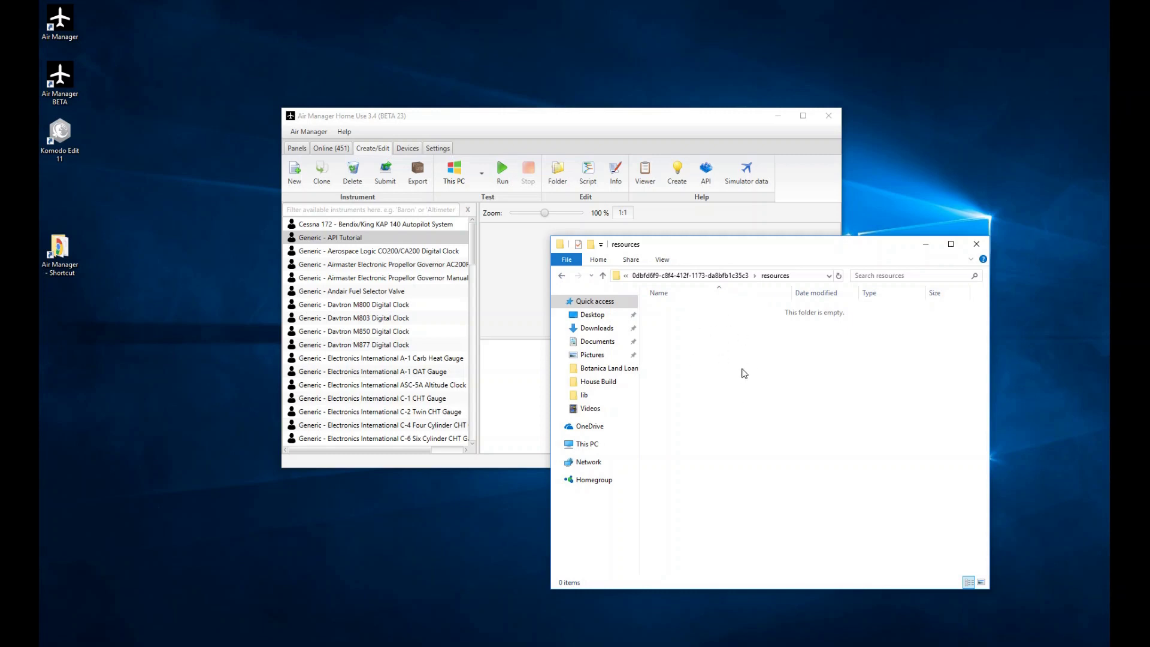
# Check the empty lib folder three times, returning to the main folder, and clear the selection
pyautogui.click(562, 276)
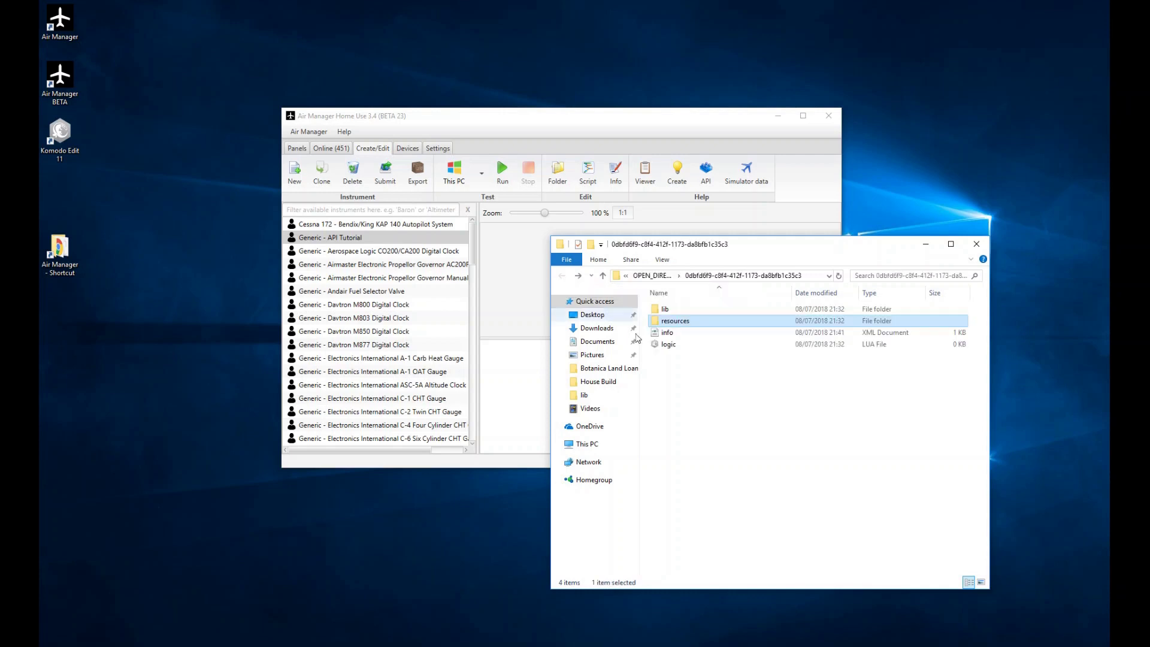
pyautogui.doubleClick(667, 311)
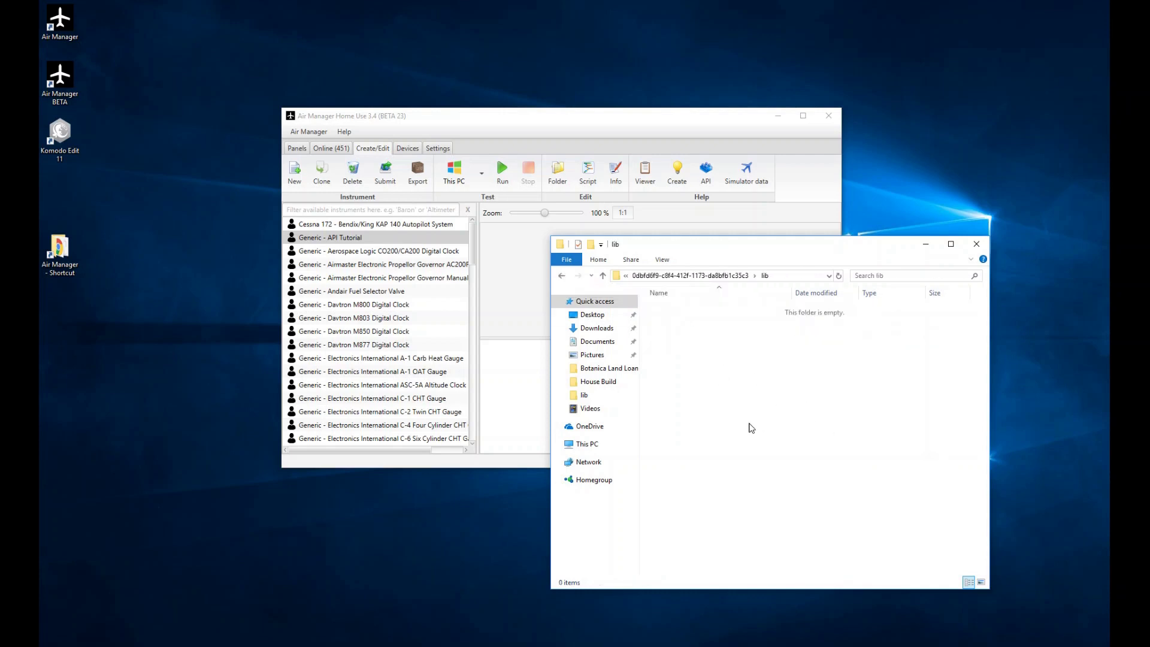
pyautogui.click(563, 276)
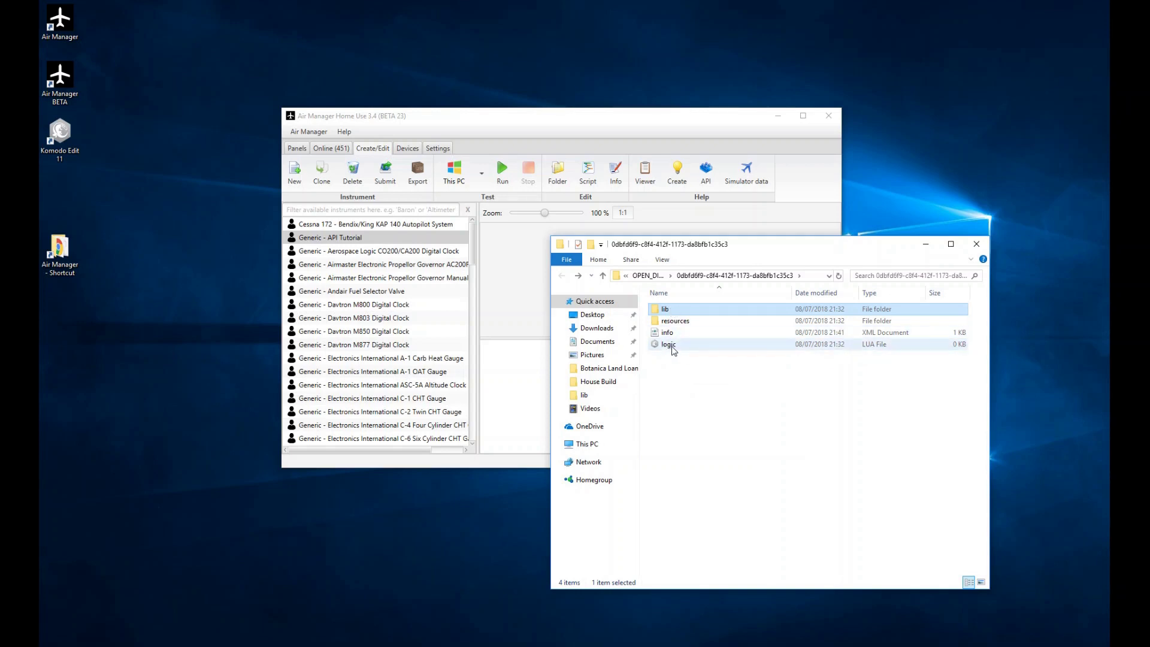
pyautogui.doubleClick(667, 309)
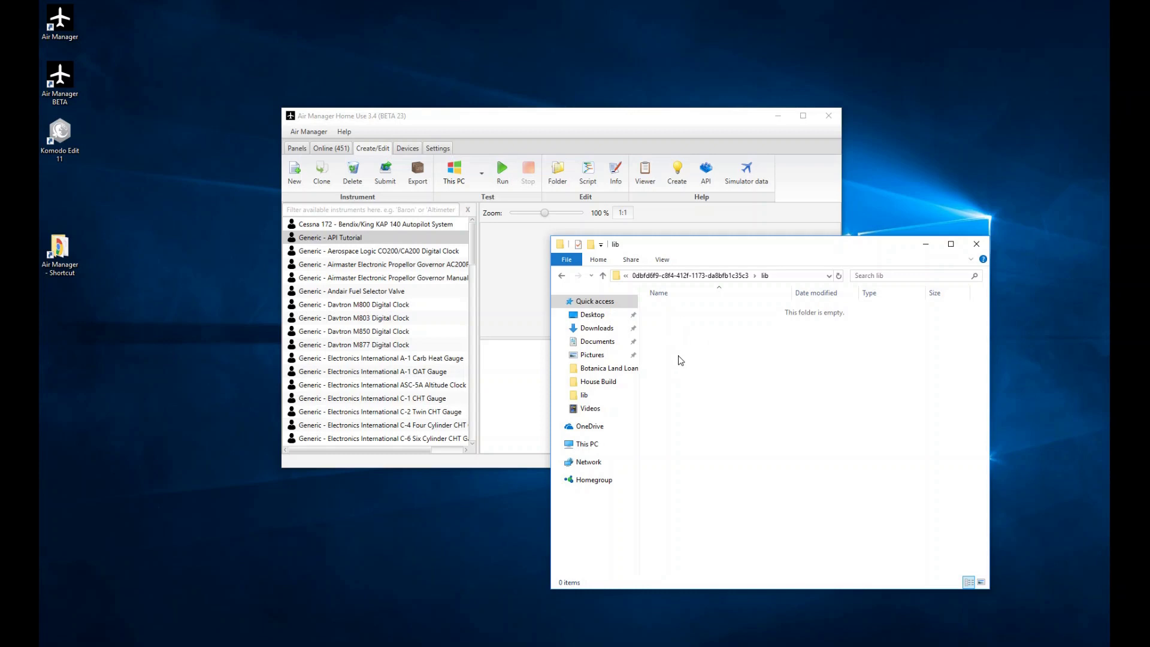
pyautogui.click(563, 277)
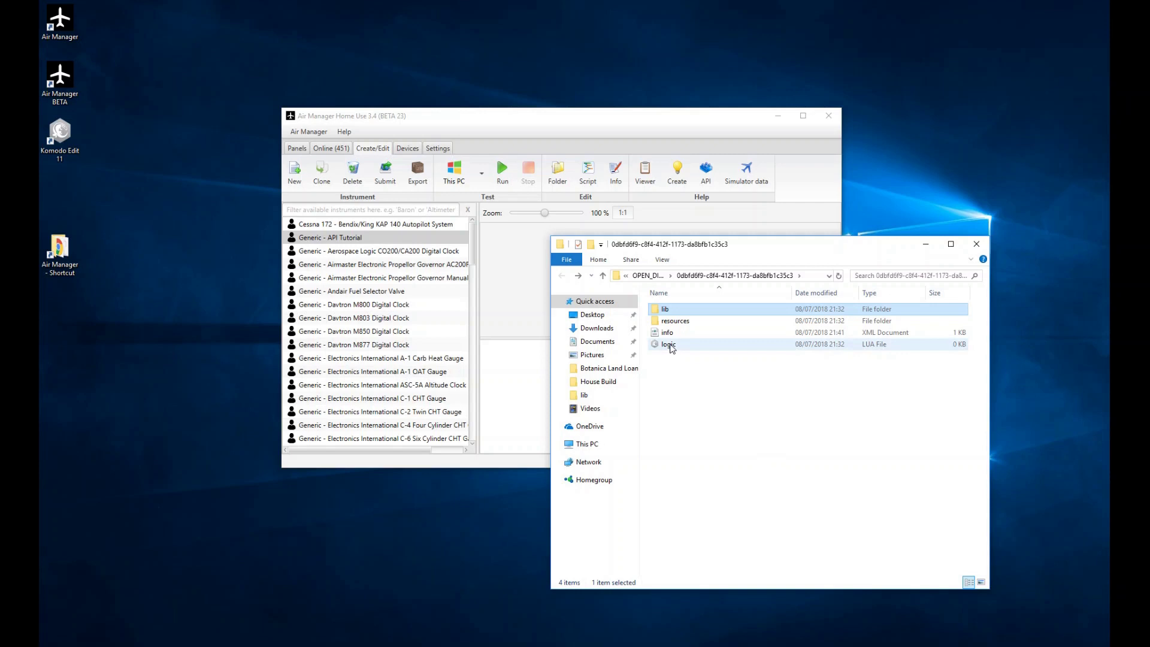
pyautogui.doubleClick(667, 311)
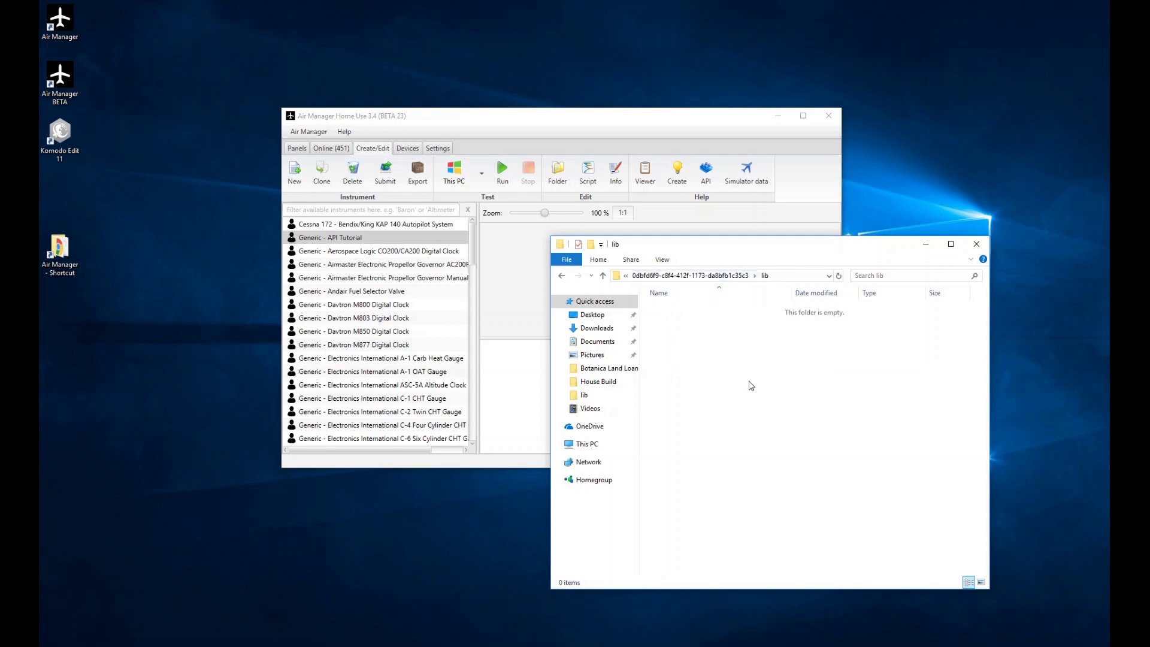
pyautogui.click(563, 278)
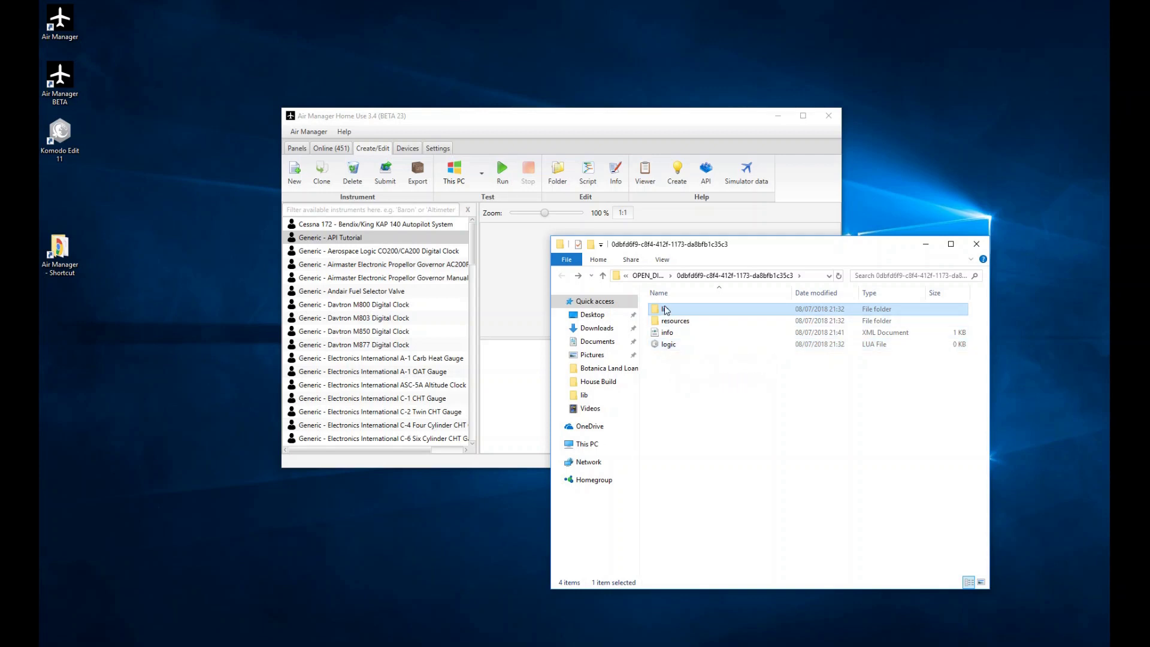
pyautogui.click(701, 387)
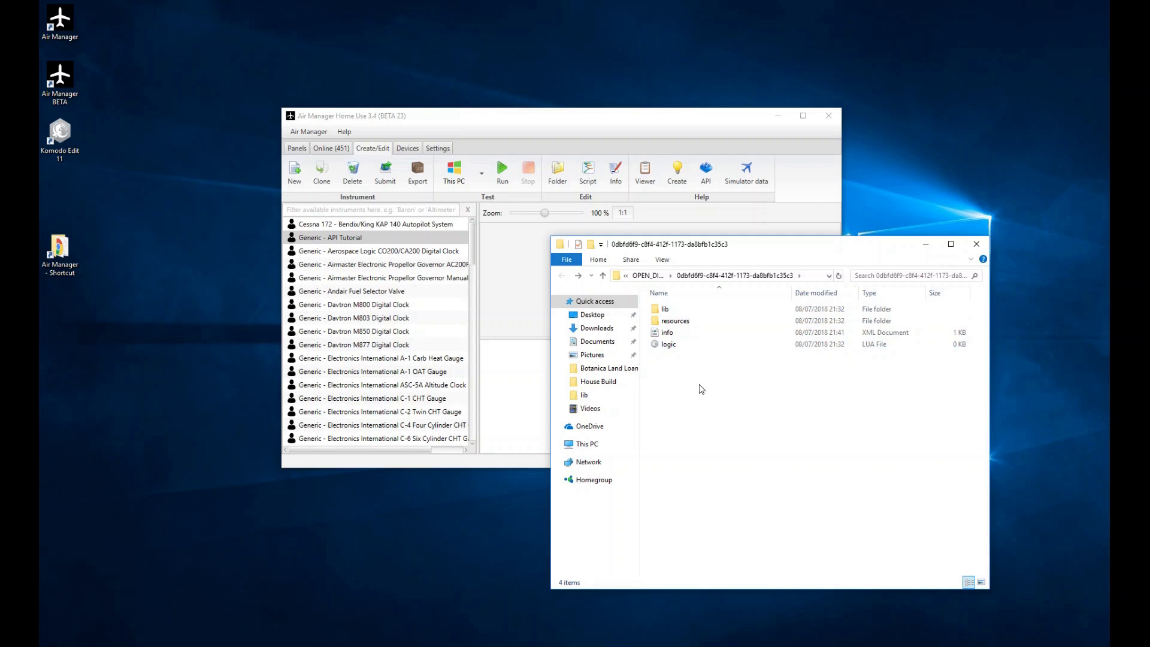
# Close the folder window and open the blank logic.lua script in Komodo Edit
pyautogui.click(976, 243)
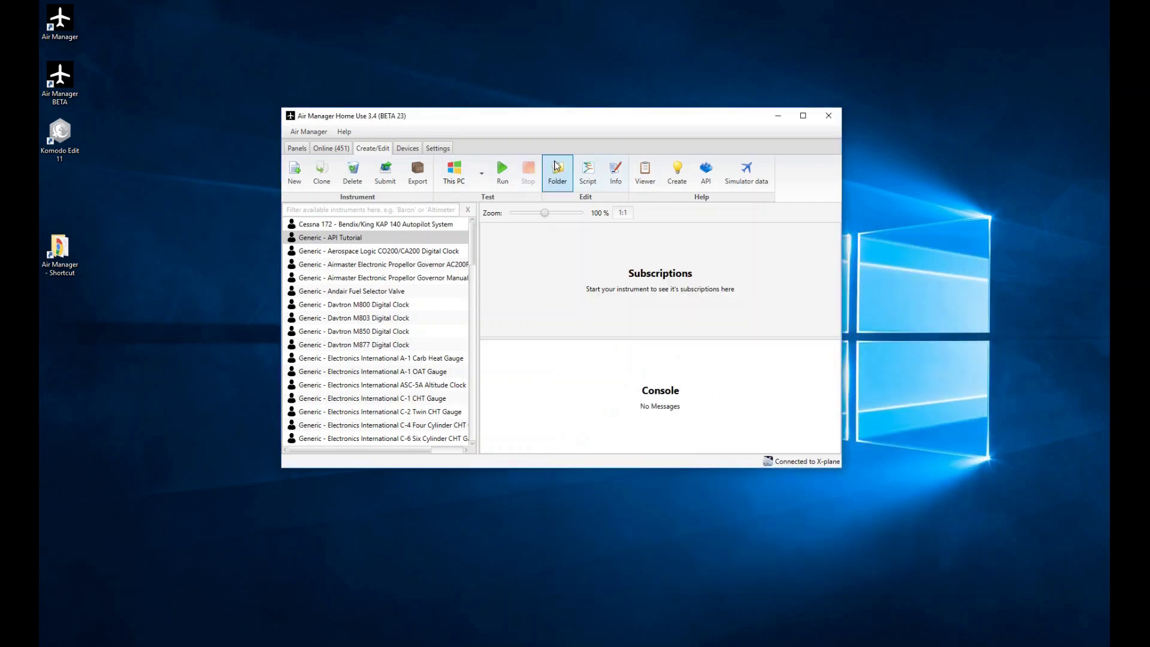
pyautogui.click(589, 173)
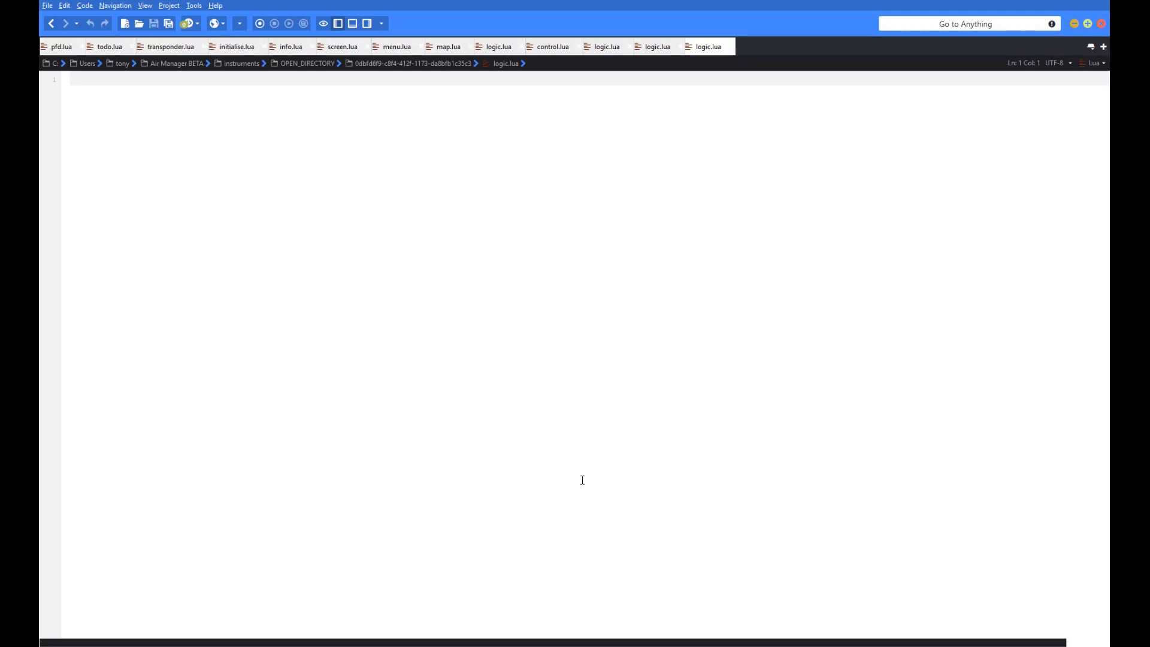
# Enter test characters on line 1 of logic.lua, then erase them
pyautogui.write('djhfjdhfuehf')
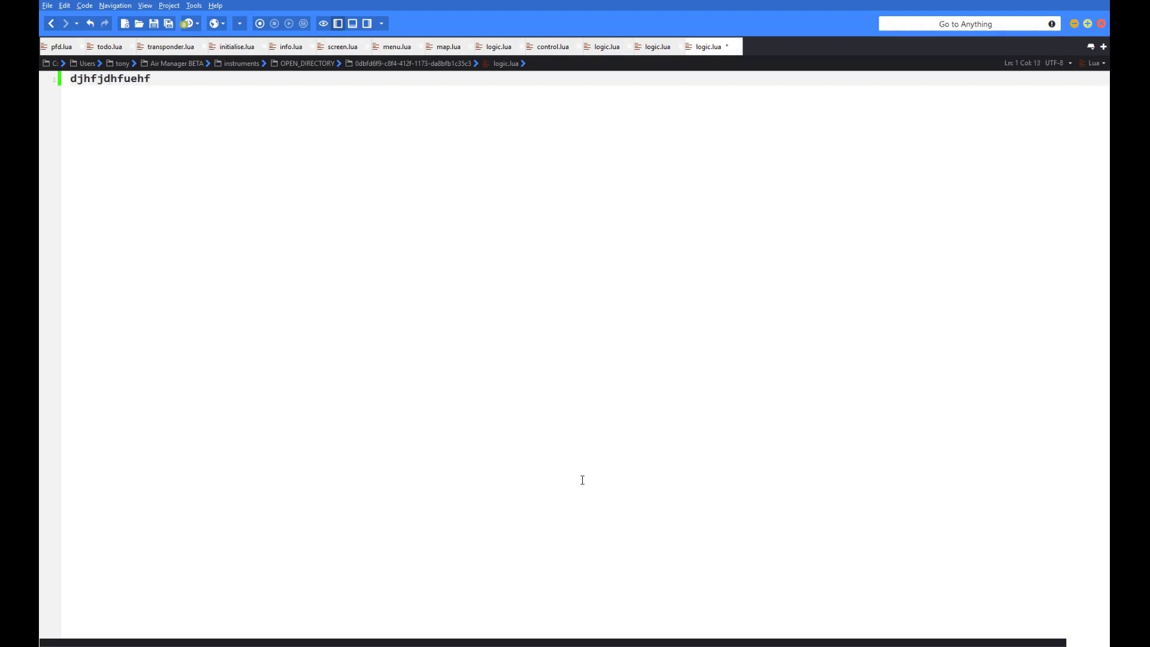
pyautogui.press('BackSpace')
pyautogui.press('BackSpace')
pyautogui.press('BackSpace')
pyautogui.press('BackSpace')
pyautogui.press('BackSpace')
pyautogui.press('BackSpace')
pyautogui.press('BackSpace')
pyautogui.press('BackSpace')
pyautogui.press('BackSpace')
pyautogui.press('BackSpace')
pyautogui.press('BackSpace')
pyautogui.press('BackSpace')
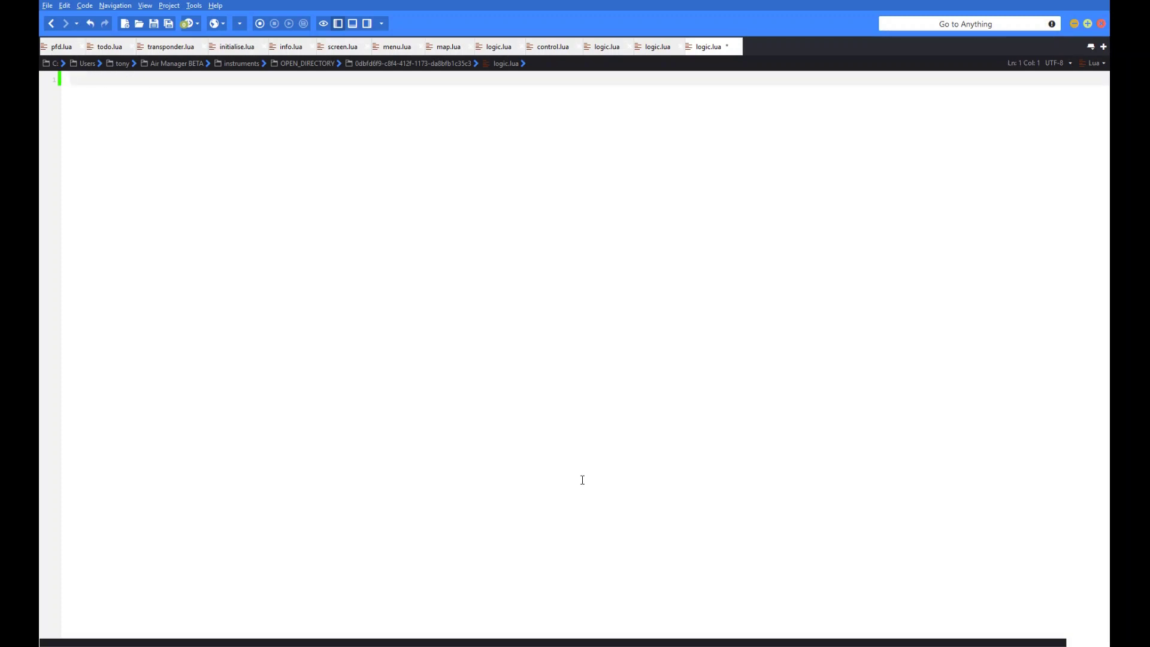